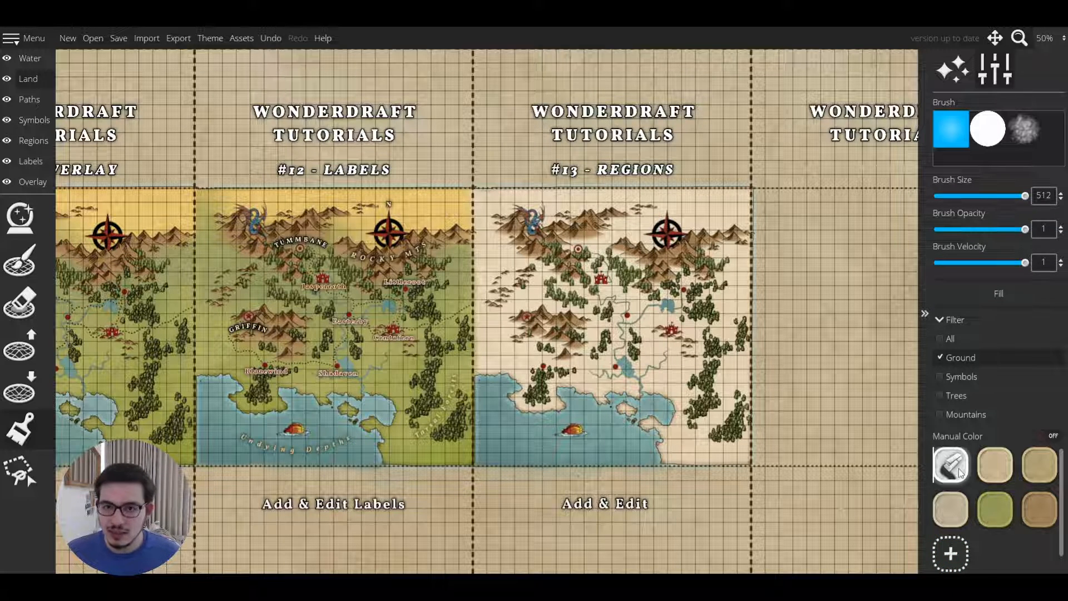
Enable all filter categories and brush over the Regions map with the first colour swatch.
left_click(959, 342)
mouse_move(723, 367)
left_mouse_down()
mouse_move(665, 272)
mouse_move(648, 198)
mouse_move(539, 247)
mouse_move(520, 328)
mouse_move(536, 392)
mouse_move(558, 202)
left_mouse_up()
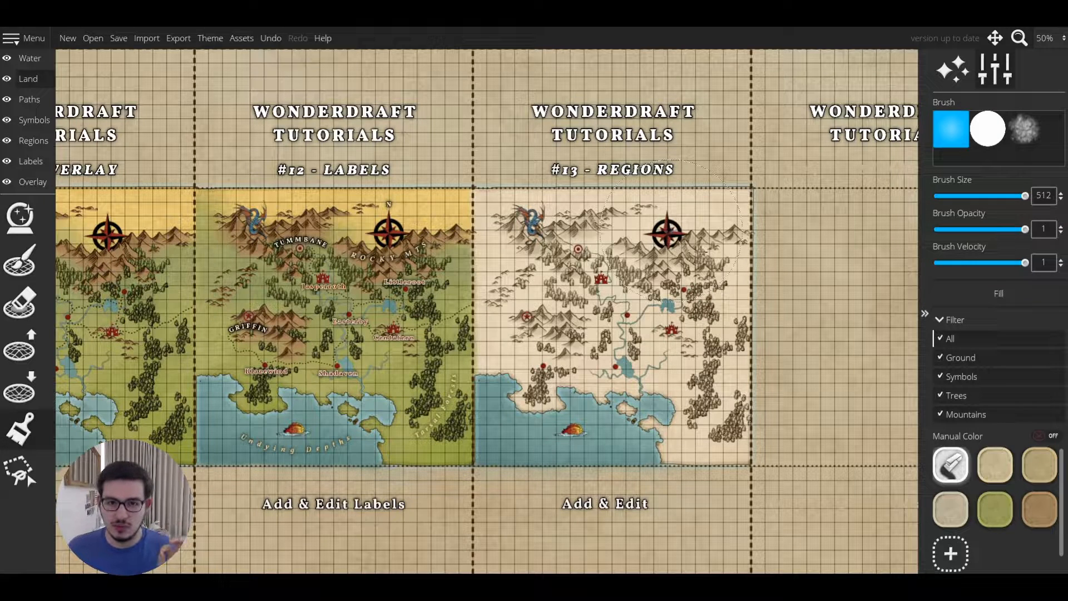
Pick the brown colour swatch and restrict the colour brush filter to Mountains only.
left_click(1039, 509)
left_click(945, 338)
left_click(952, 413)
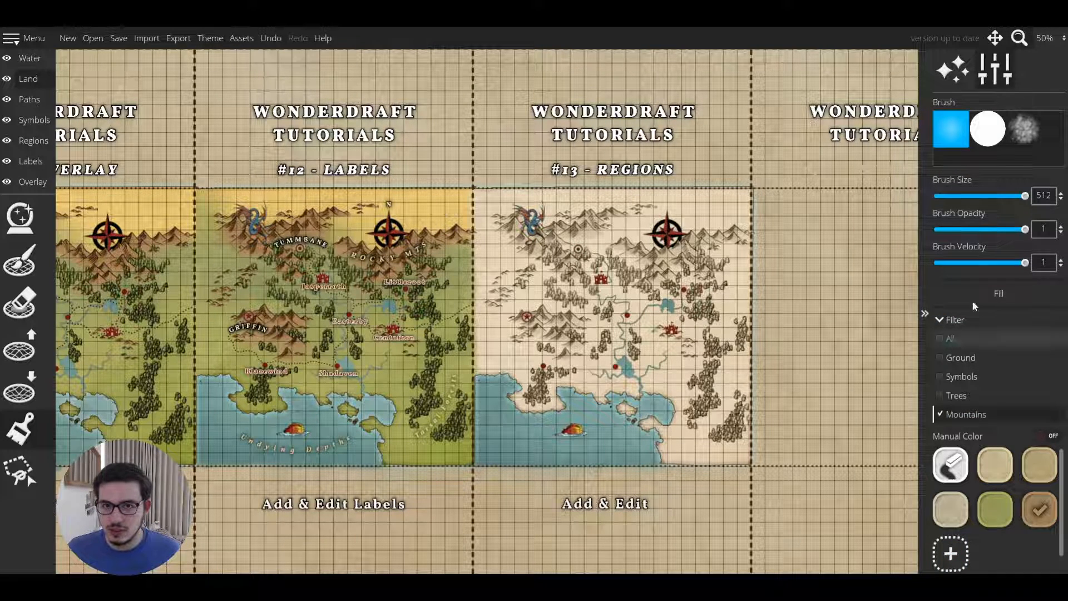
Fill the mountains brown at 0.35 brush opacity and 0.32 velocity, then undo the fill.
left_click(958, 263)
left_click(961, 229)
left_click(967, 294)
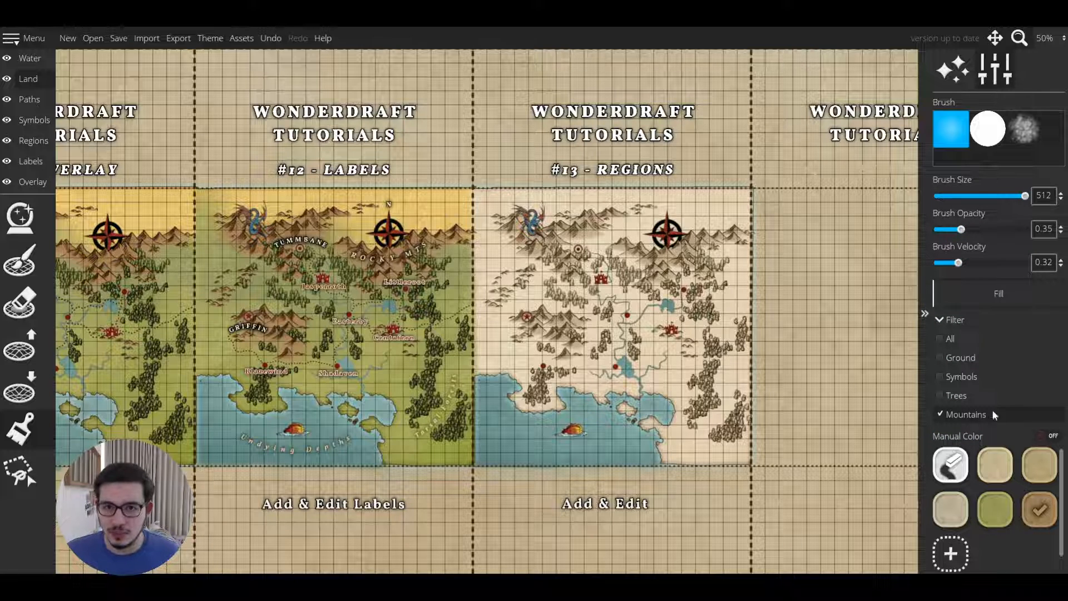
key("ctrl+z")
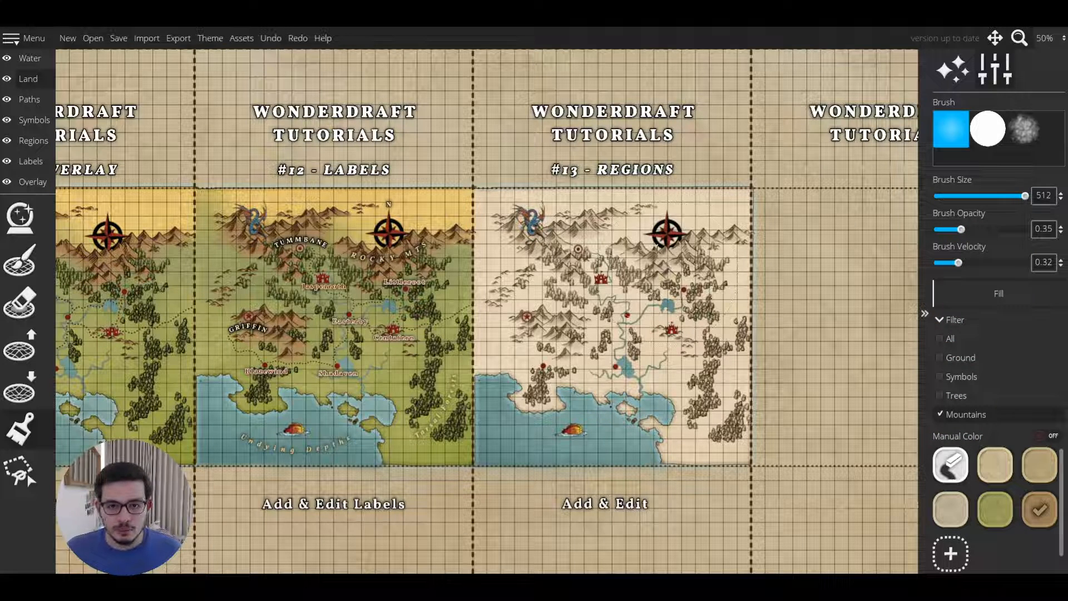
Switch to the Regions layer, open the territory tool and set the border width to 9.
left_click(39, 139)
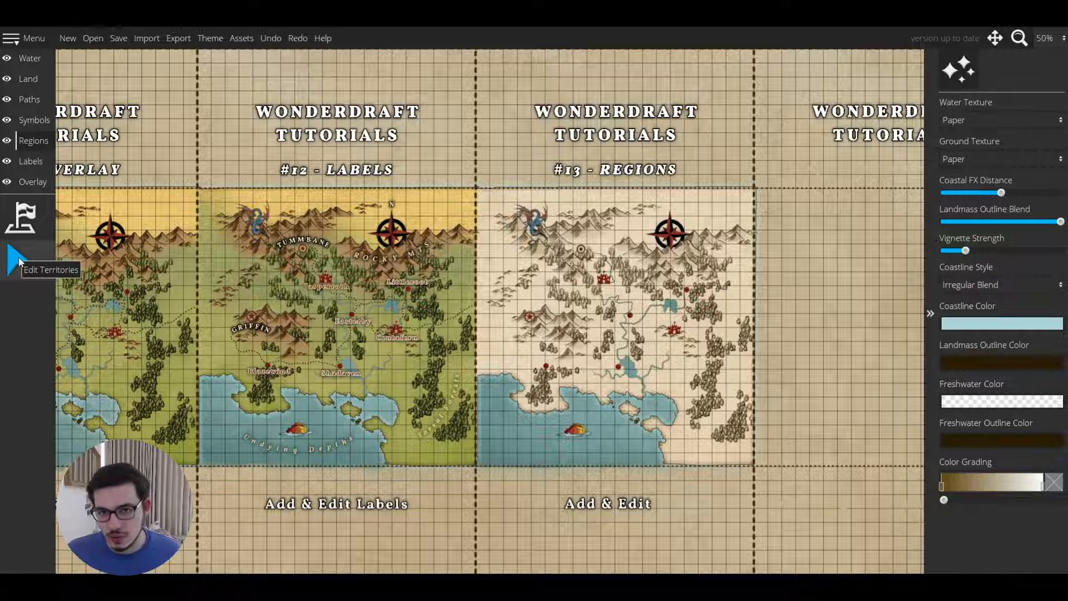
left_click(28, 211)
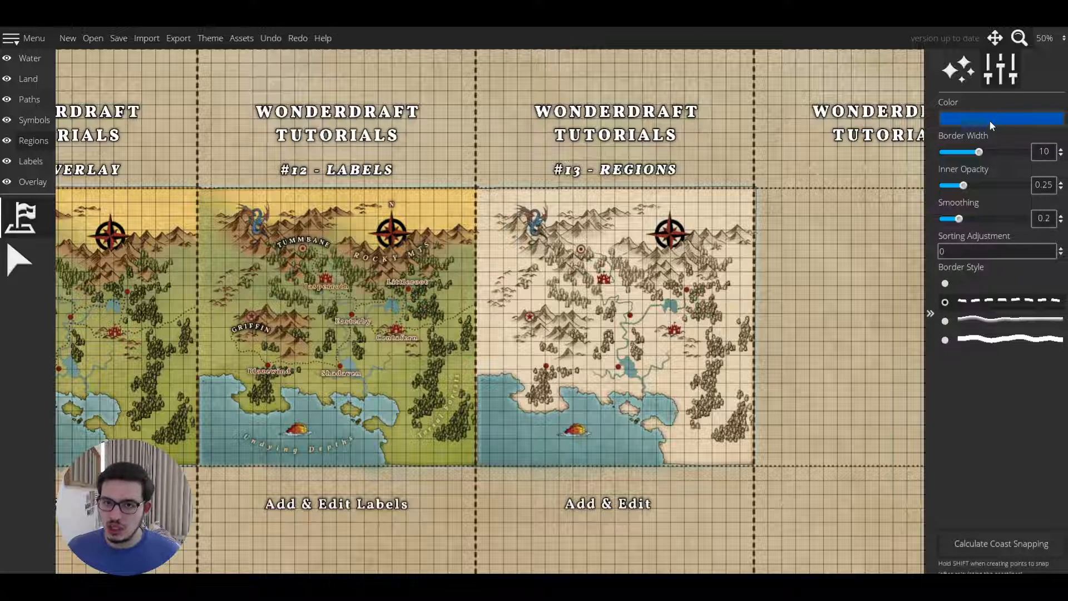
left_click_drag(979, 152, 978, 154)
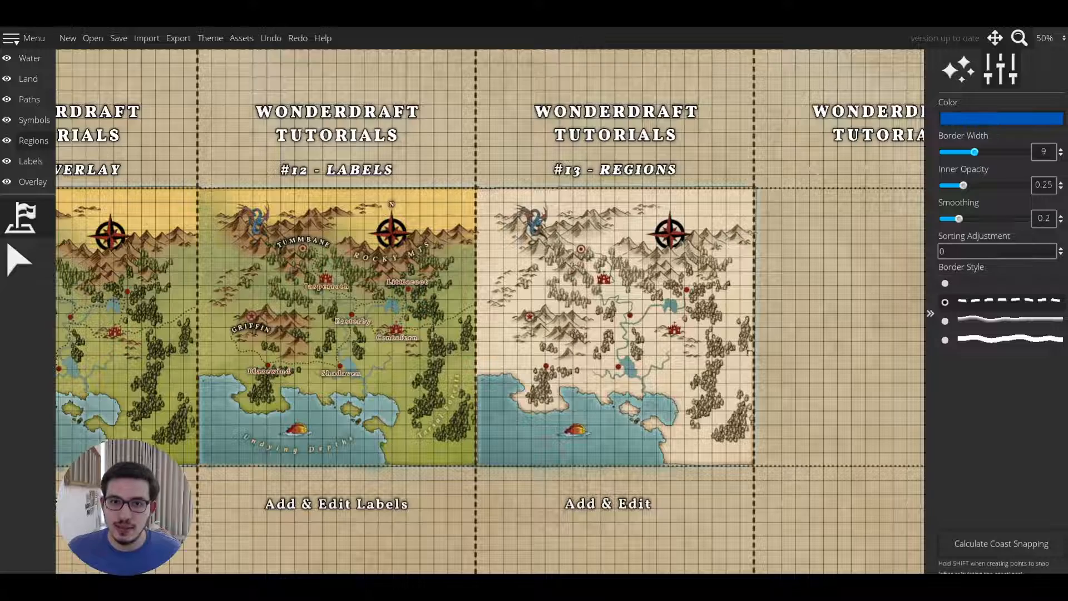
Create a blue territory around the lake and castle east of the central river.
scroll(699, 365, "up", 2)
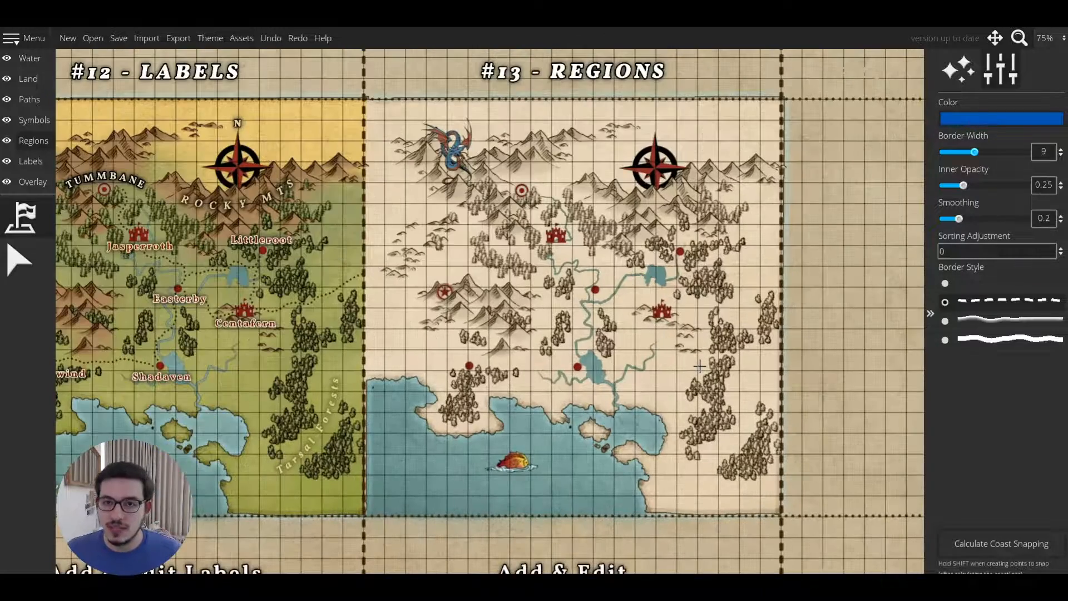
left_click_drag(677, 323, 645, 347)
scroll(625, 383, "up", 2)
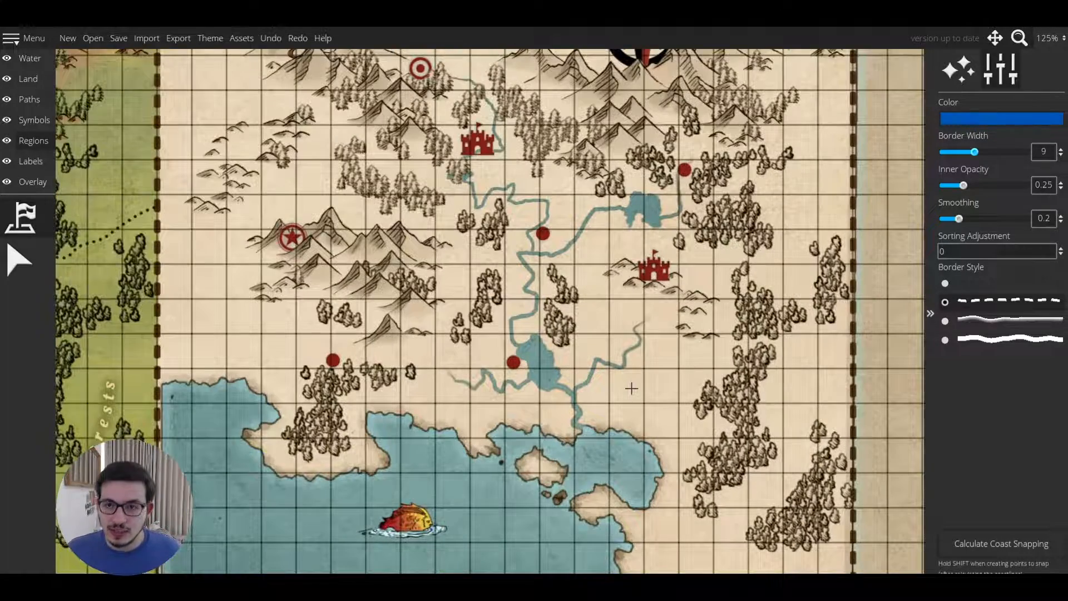
scroll(632, 388, "down", 1)
mouse_move(631, 399)
left_mouse_down()
mouse_move(563, 405)
mouse_move(547, 387)
mouse_move(549, 366)
mouse_move(623, 280)
mouse_move(682, 339)
mouse_move(663, 407)
mouse_move(638, 411)
left_mouse_up()
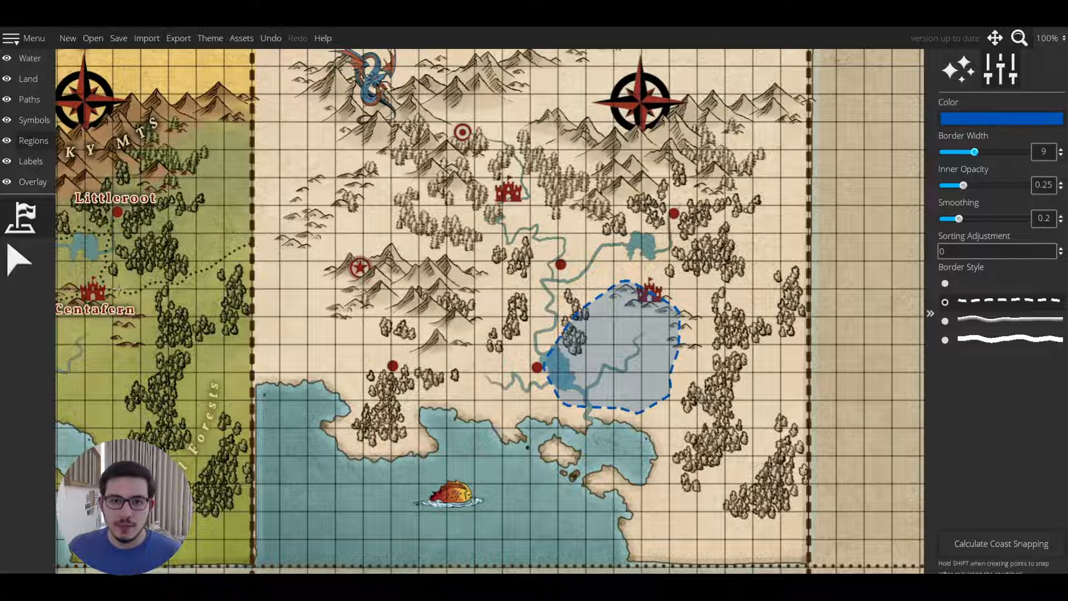
Set the territory colour to red c86b6b and the border width to 6.
left_click(1001, 118)
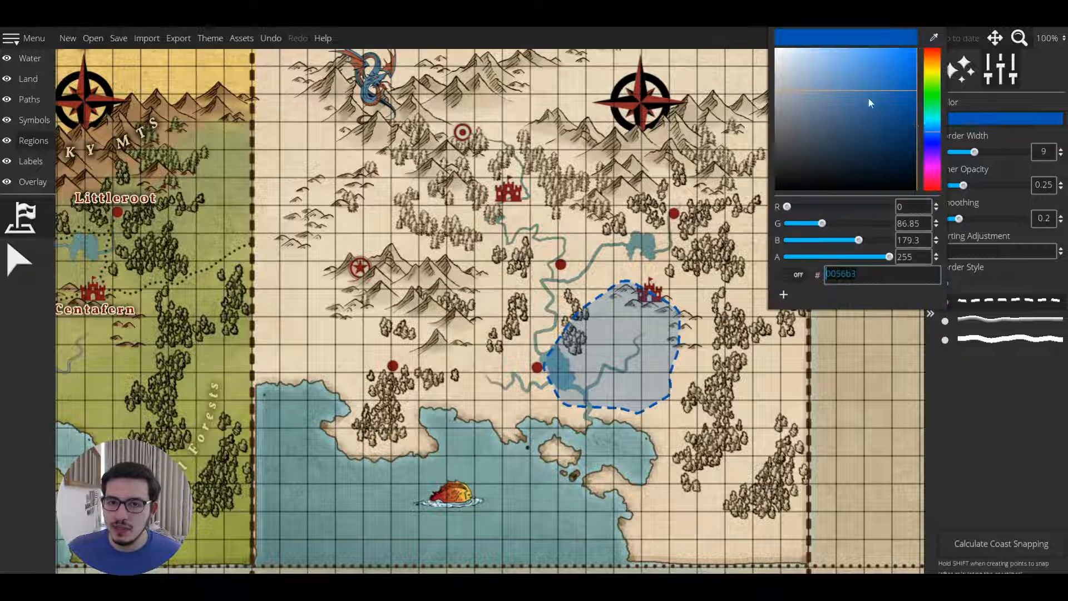
left_click(841, 80)
left_click_drag(937, 66, 934, 52)
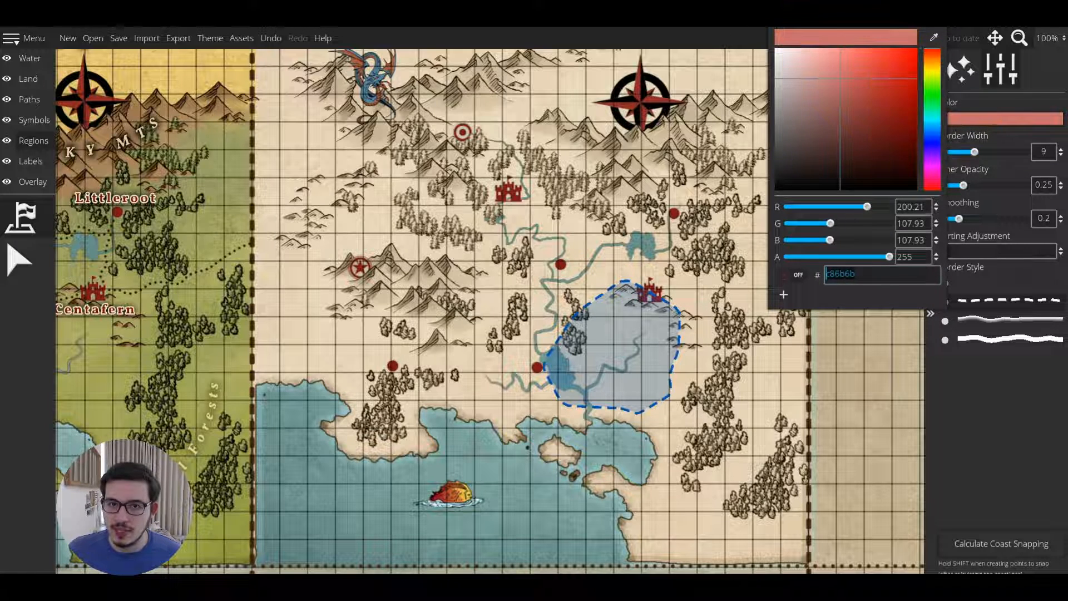
left_click_drag(974, 152, 964, 154)
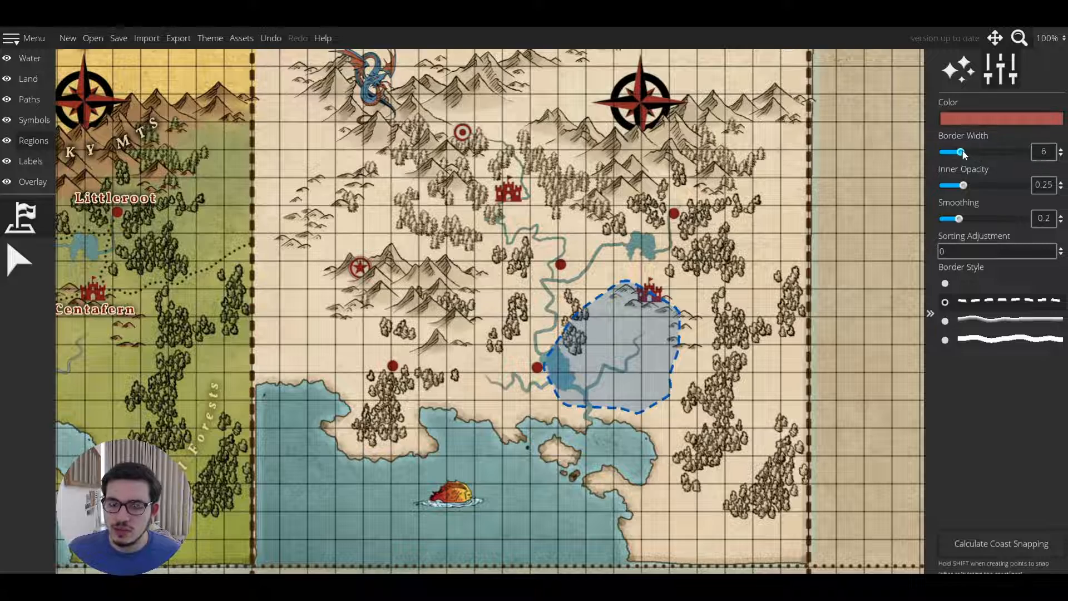
Choose the plain border style, set inner opacity to 0.74, and create a red territory over the western mountains.
scroll(703, 368, "up", 3)
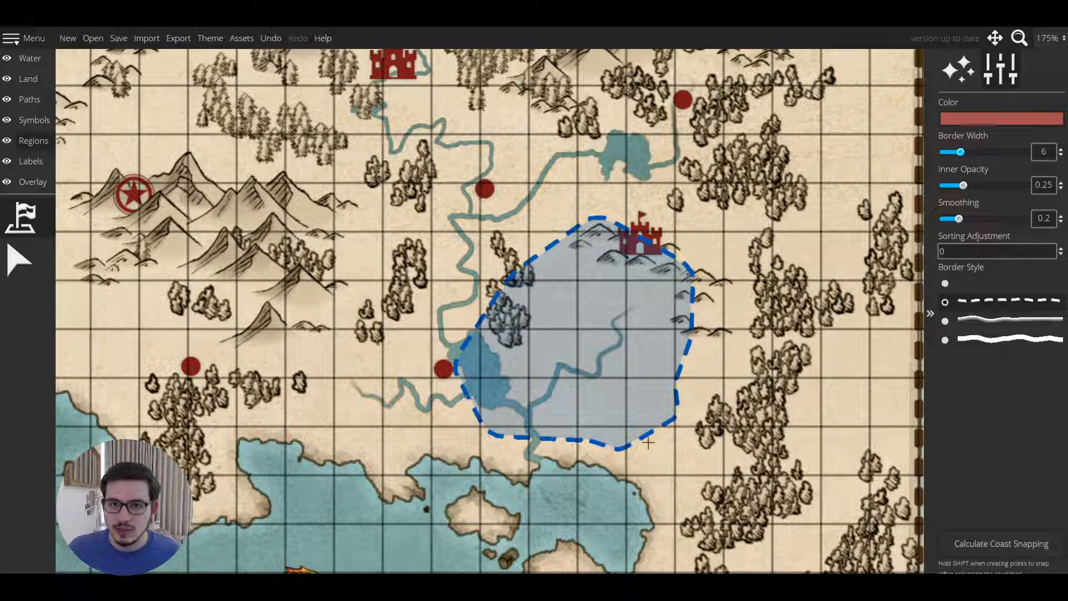
left_click(994, 285)
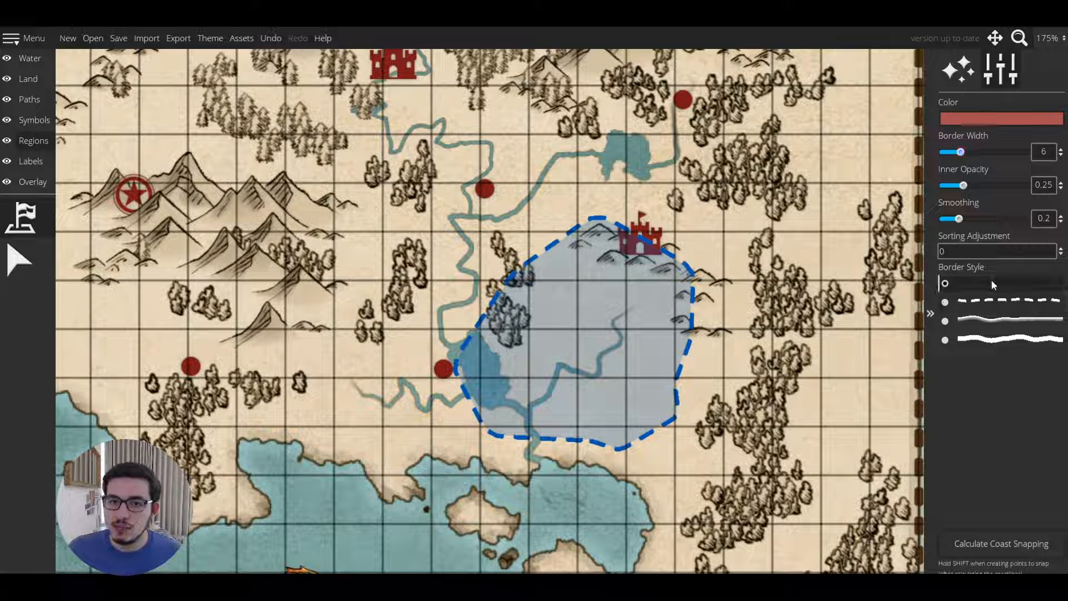
left_click_drag(963, 186, 1004, 192)
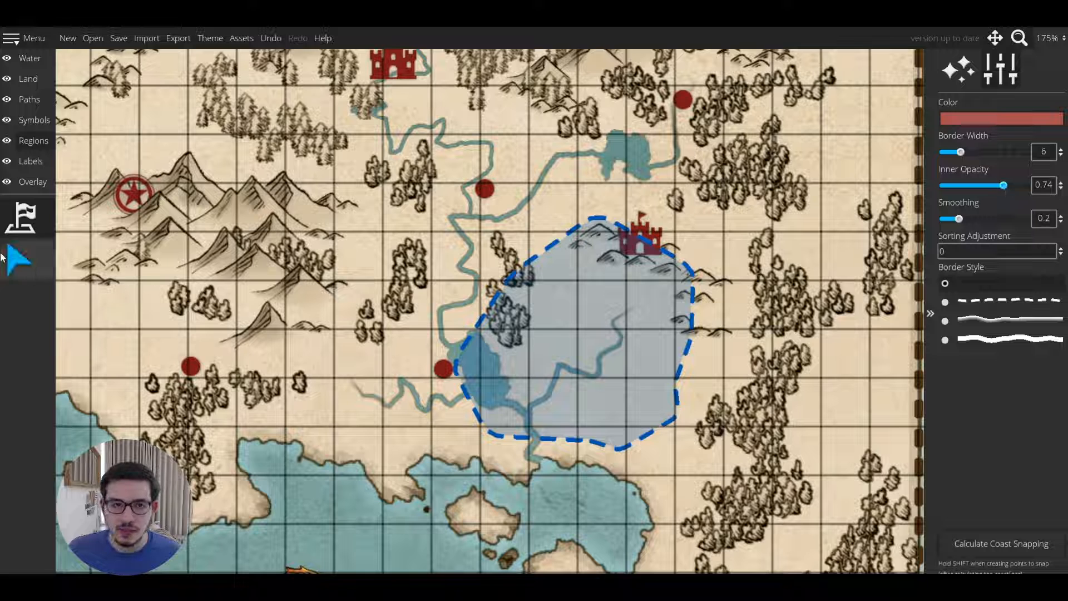
left_click(21, 219)
mouse_move(294, 202)
left_mouse_down()
mouse_move(101, 319)
mouse_move(285, 446)
mouse_move(298, 203)
left_mouse_up()
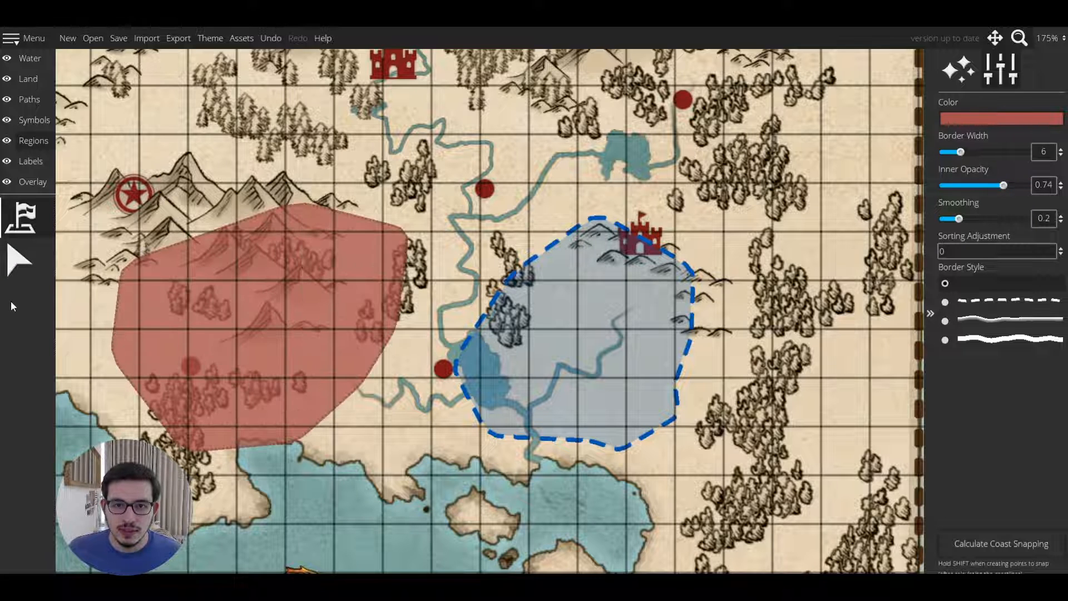
Select the red territory and reshape the vertices of its eastern edge near the river.
left_click(20, 259)
scroll(342, 429, "up", 1)
left_click_drag(342, 430, 400, 448)
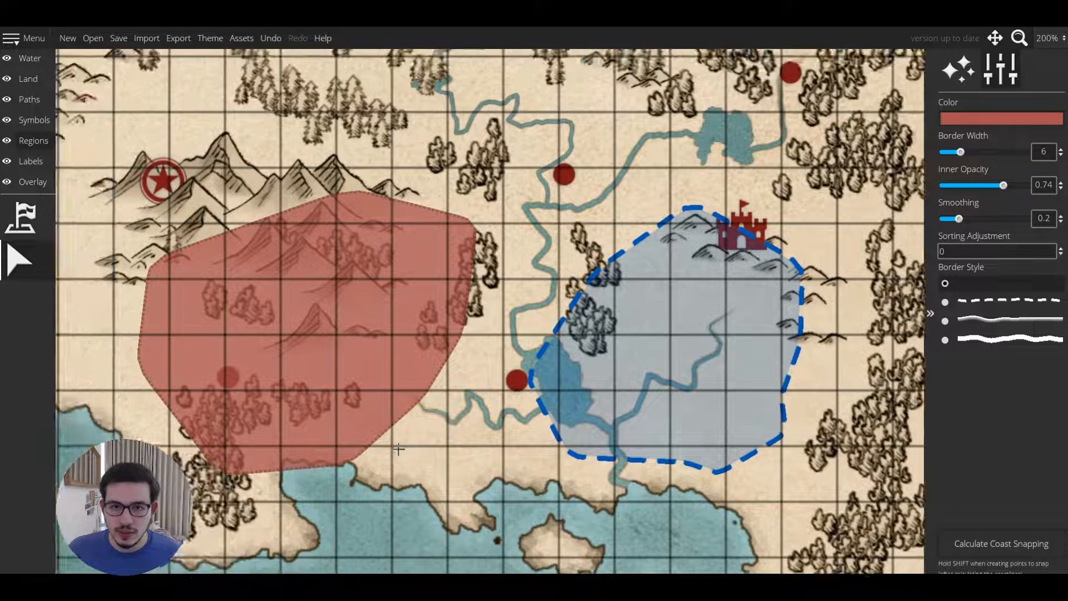
scroll(399, 447, "up", 2)
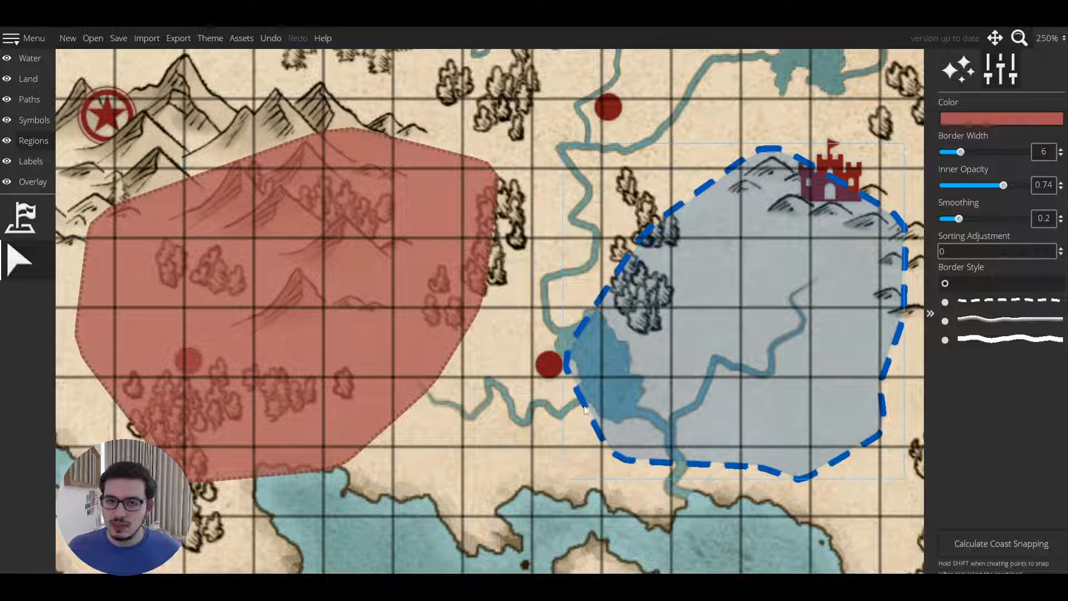
left_click_drag(452, 423, 469, 435)
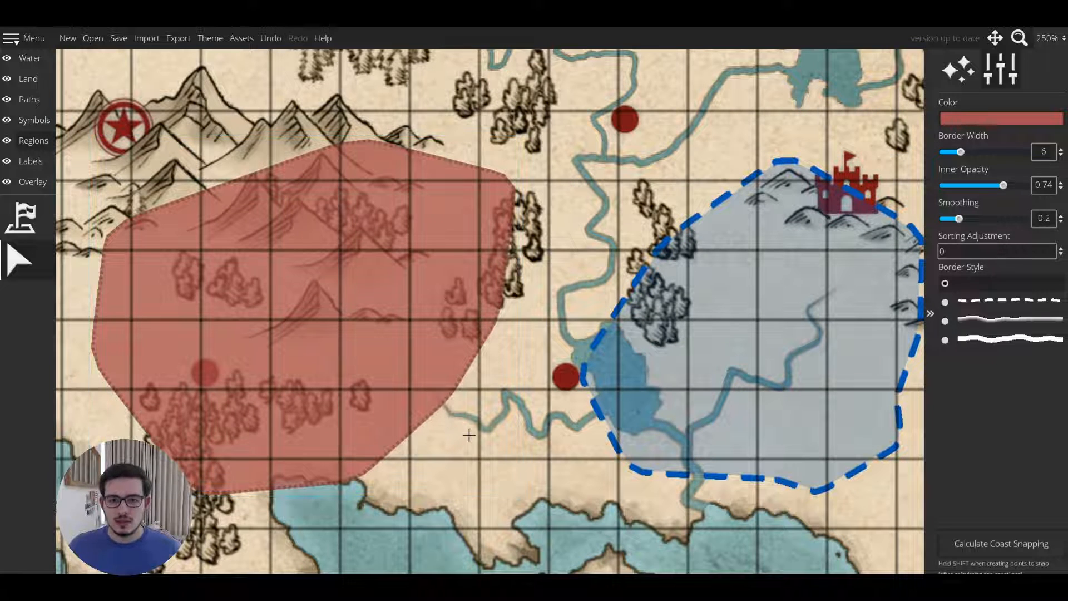
left_click(377, 357)
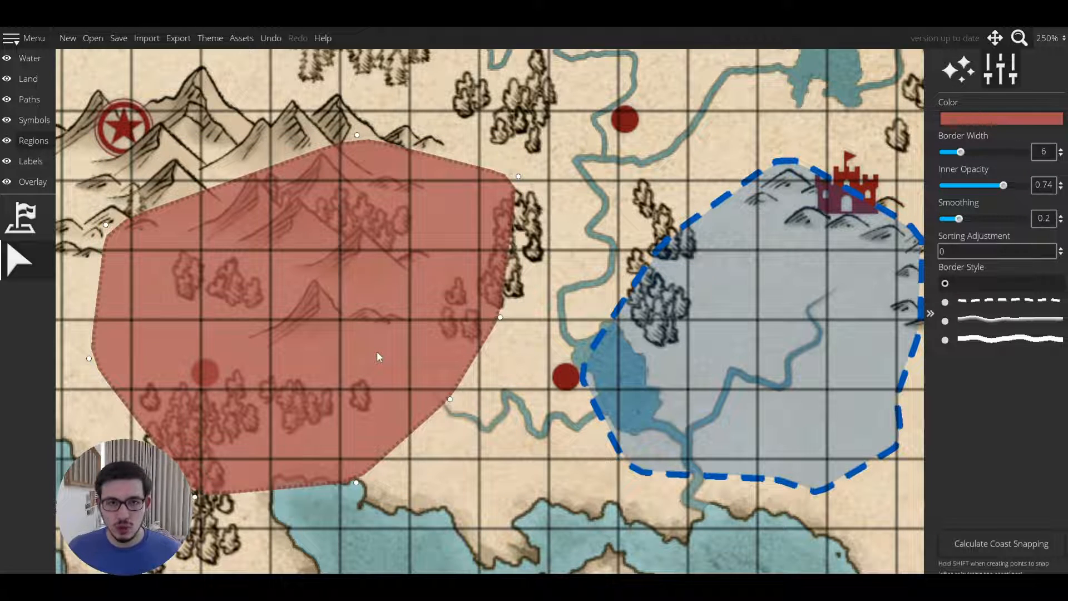
left_click(21, 260)
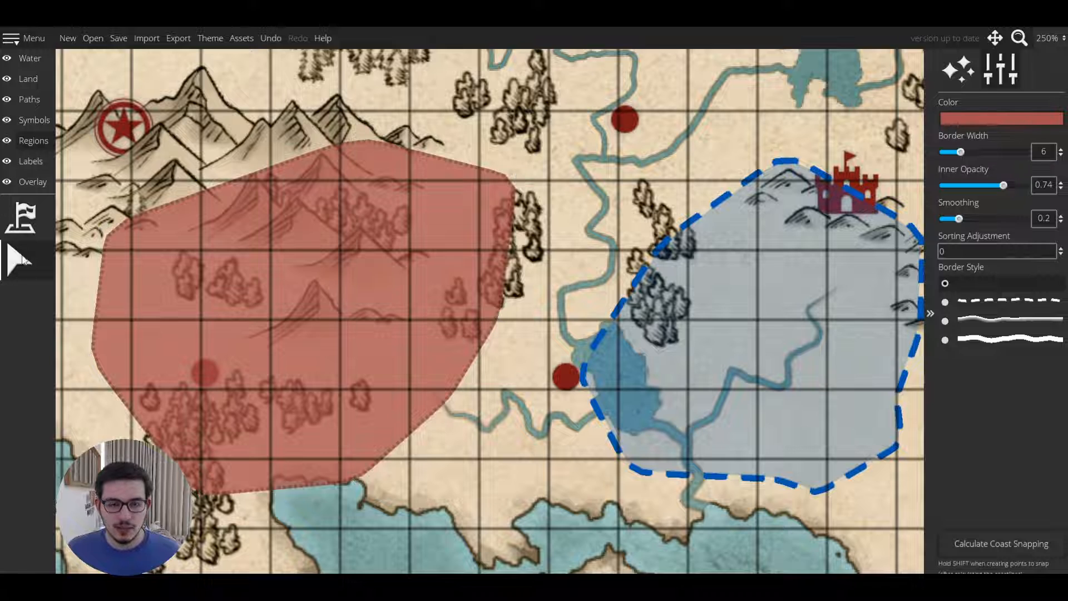
left_click(381, 361)
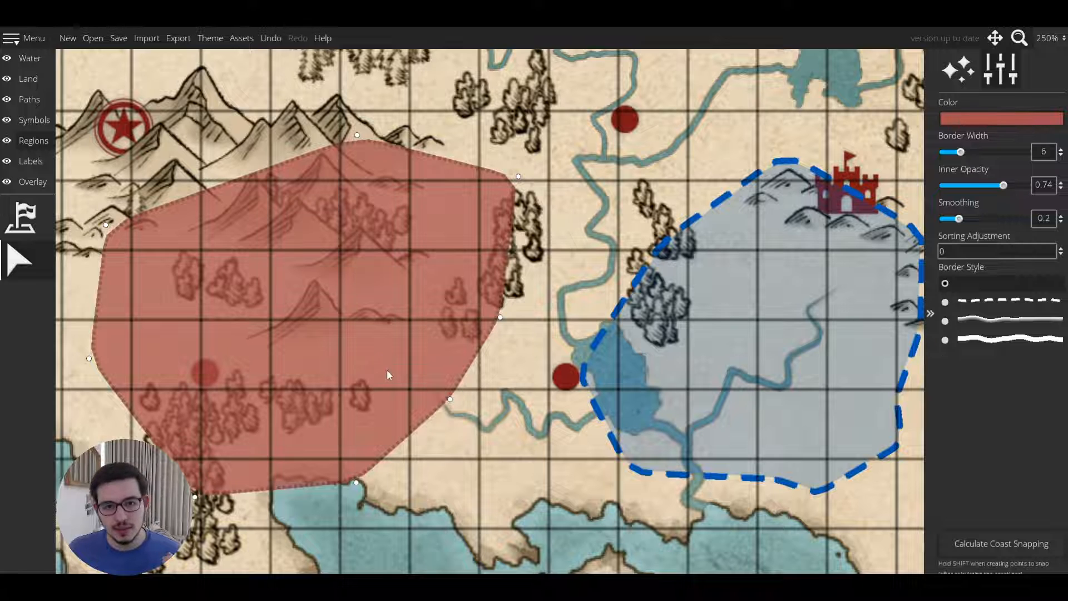
mouse_move(450, 404)
left_mouse_down()
mouse_move(453, 425)
mouse_move(445, 411)
left_mouse_up()
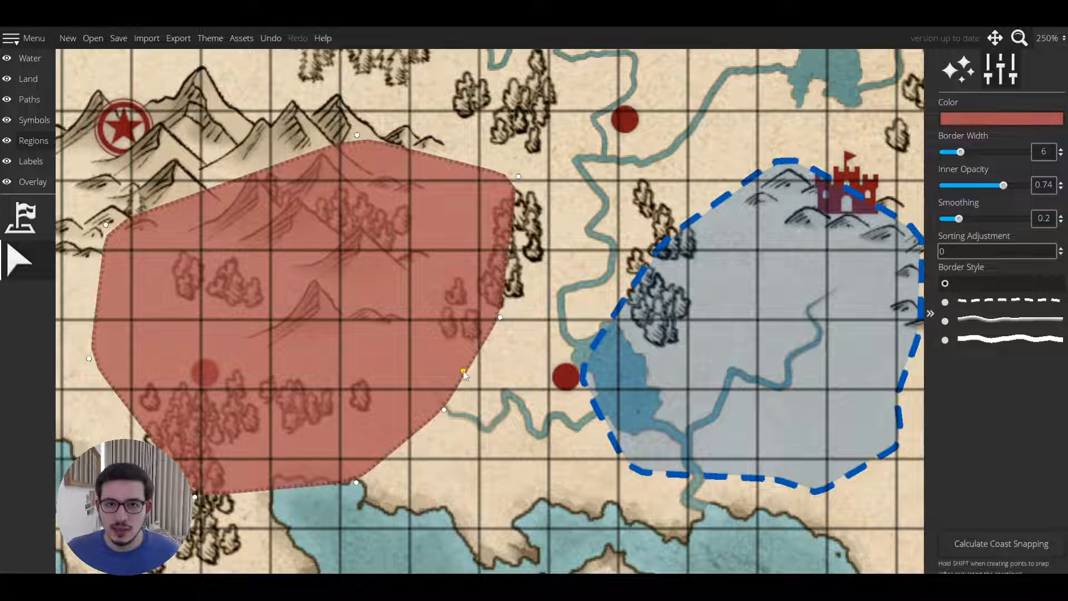
mouse_move(466, 371)
left_mouse_down()
mouse_move(441, 372)
mouse_move(477, 366)
left_mouse_up()
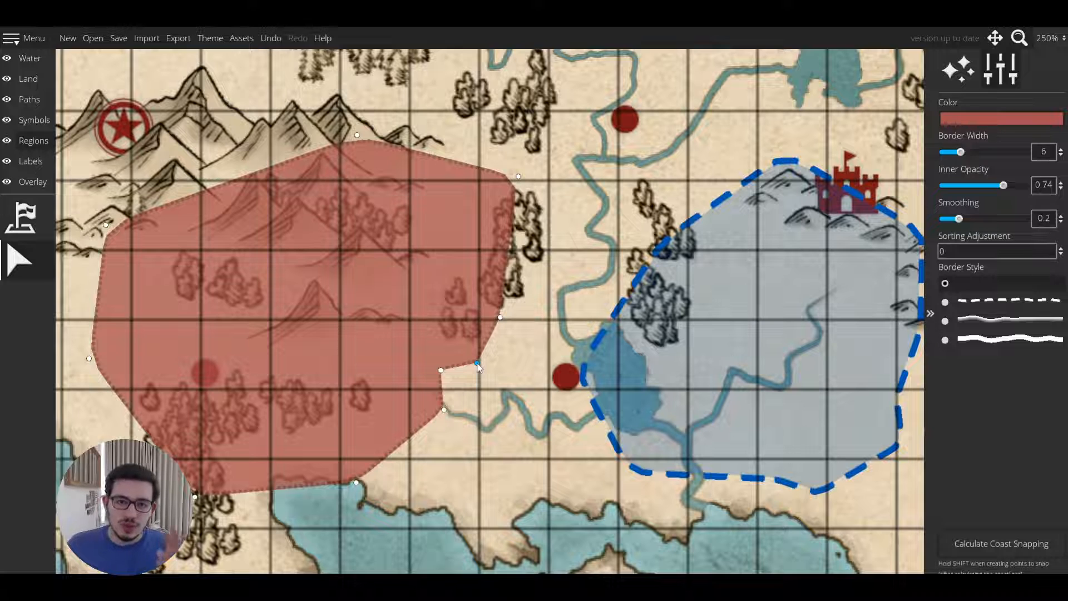
left_click_drag(488, 340, 475, 336)
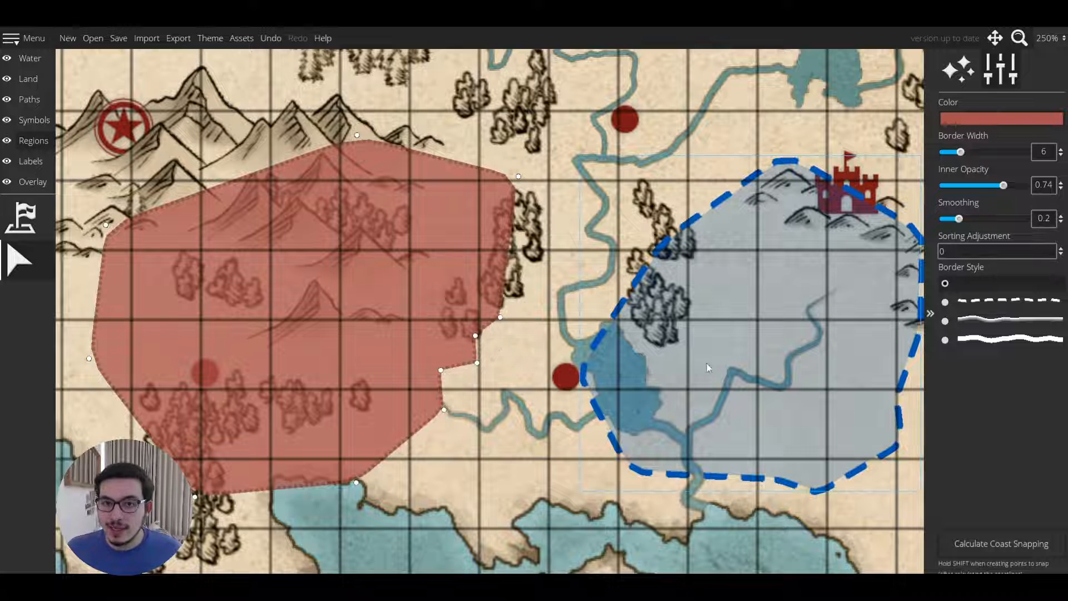
Restyle the selected territory to purple 7a007c with inner opacity 0.3 and border width 10.
mouse_move(1003, 185)
left_mouse_down()
mouse_move(984, 188)
mouse_move(1003, 186)
left_mouse_up()
left_click(975, 123)
left_click(935, 167)
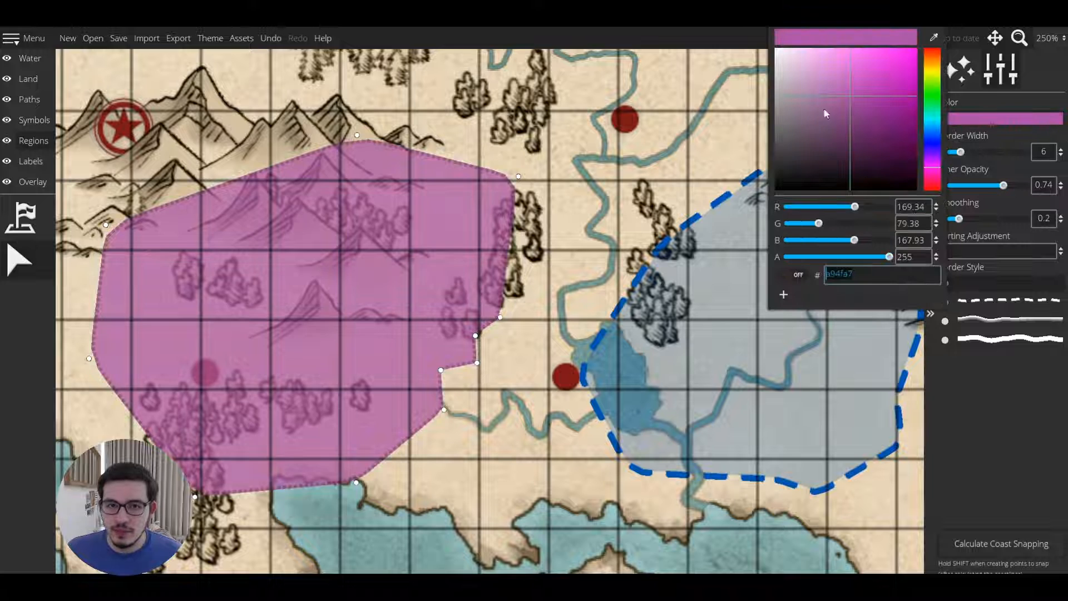
mouse_move(826, 113)
left_mouse_down()
mouse_move(839, 119)
mouse_move(816, 95)
left_mouse_up()
left_click_drag(994, 184, 969, 189)
left_click_drag(960, 152, 980, 153)
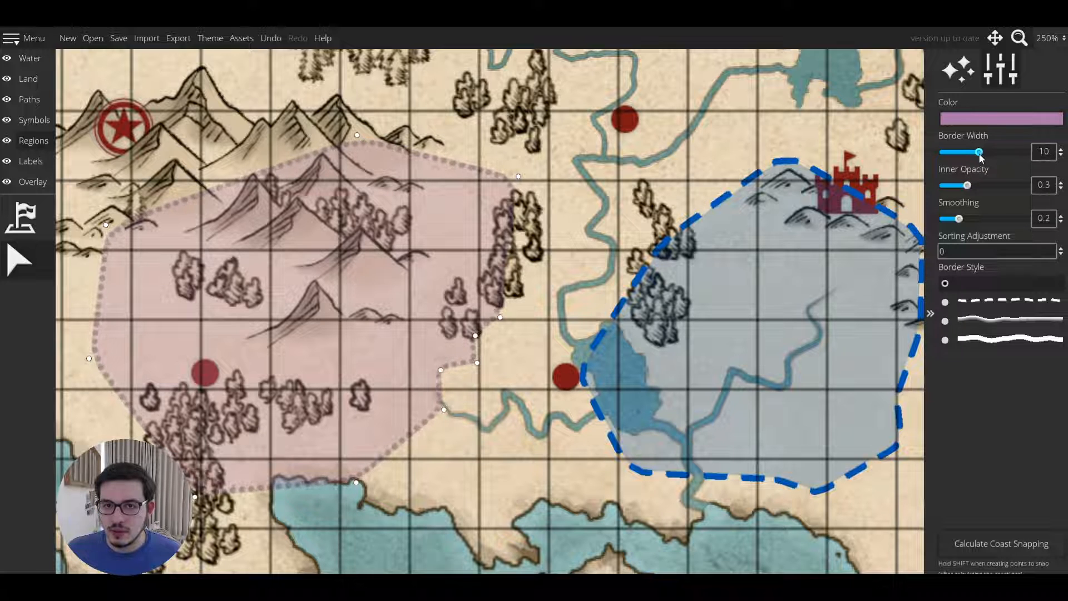
left_click(965, 122)
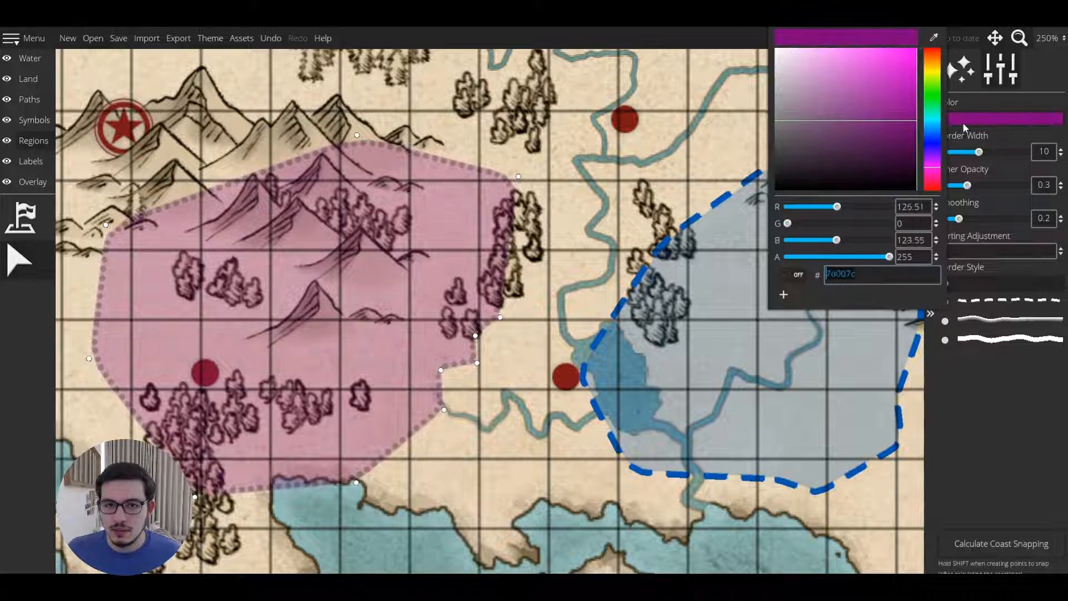
left_click_drag(964, 124, 964, 129)
left_click(27, 255)
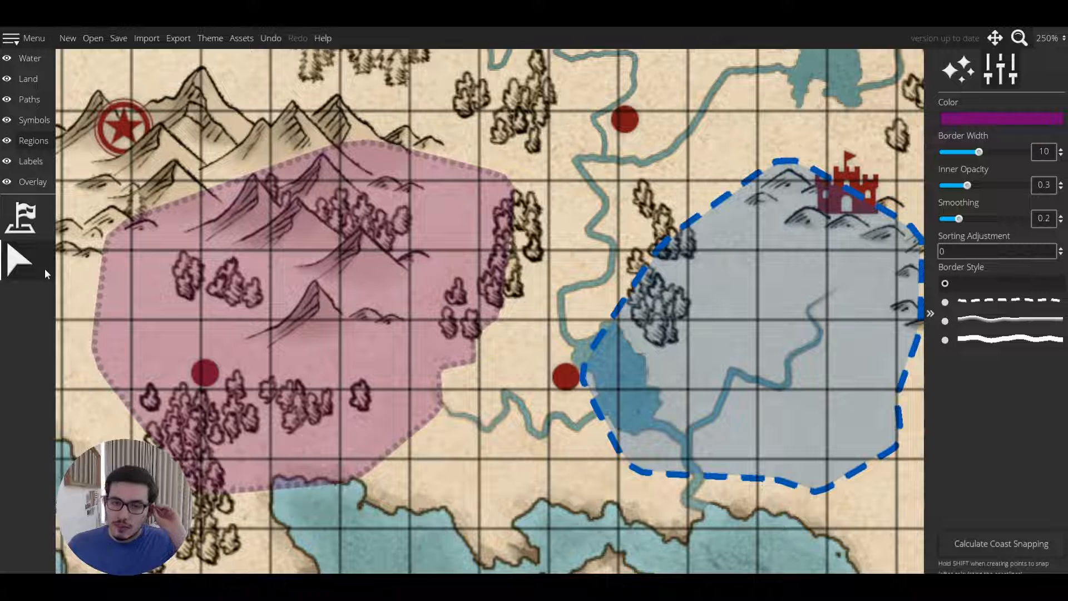
Move the purple territory east so it sits against the blue territory.
left_click(407, 412)
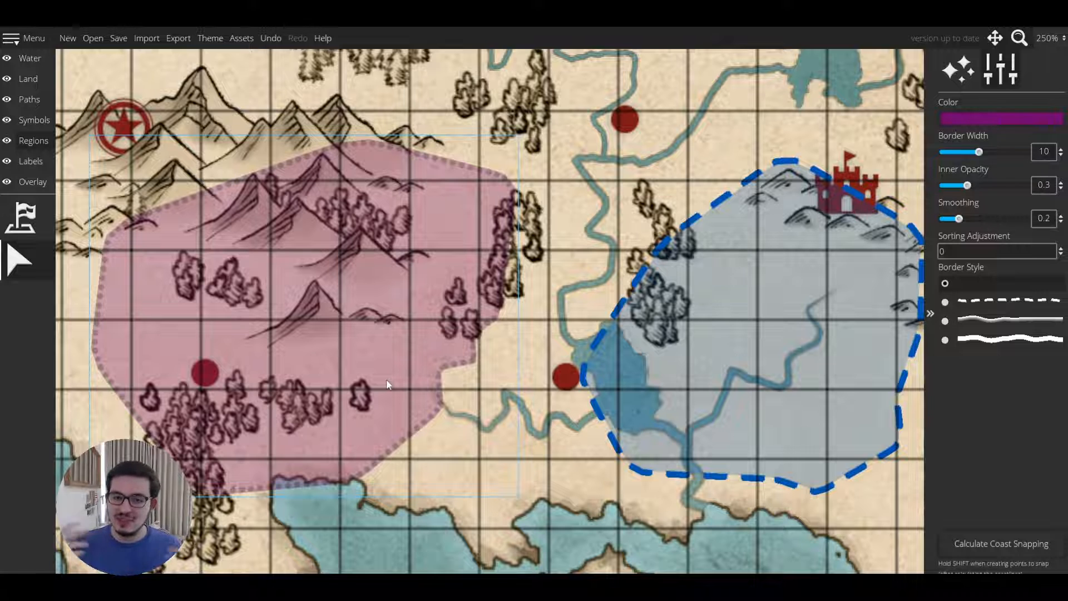
left_click_drag(386, 379, 492, 350)
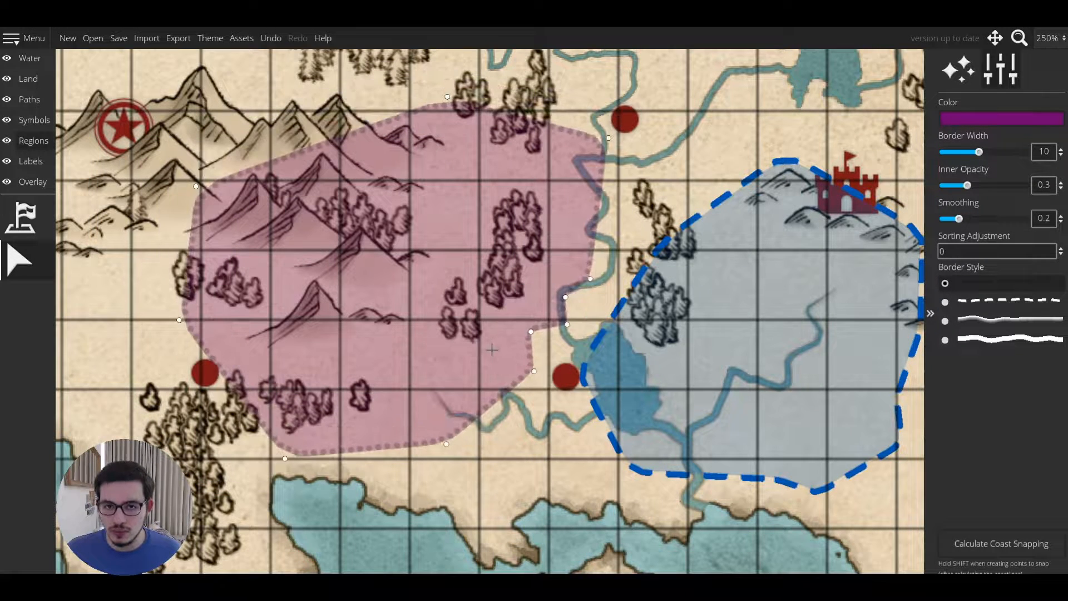
left_click_drag(424, 485, 422, 467)
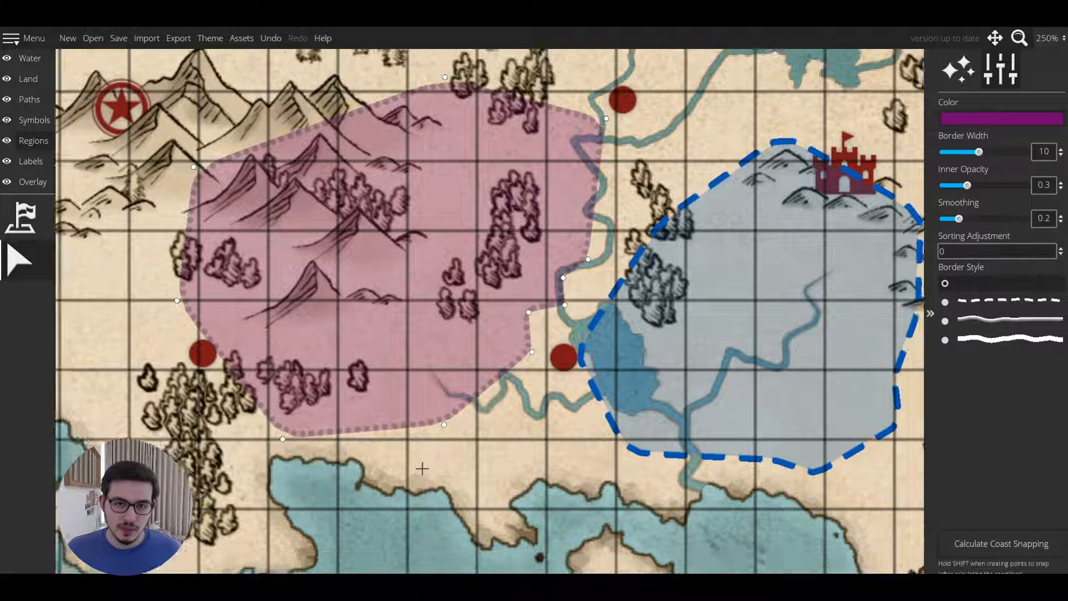
Create a yellow territory along the southern coastline below the lake, using the solid brushed border style.
scroll(413, 467, "down", 3)
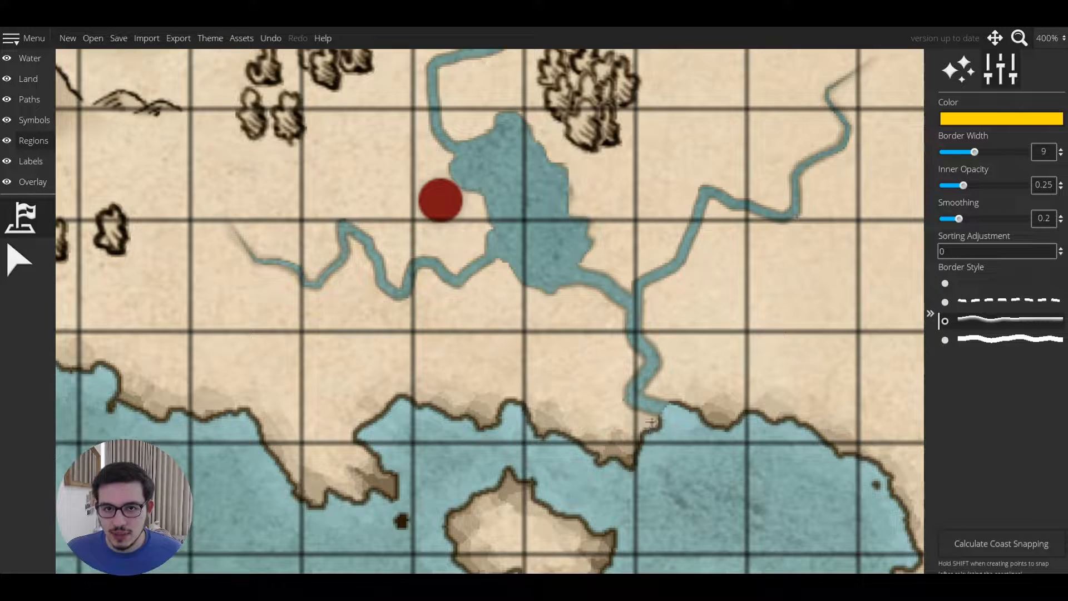
mouse_move(663, 417)
left_mouse_down()
mouse_move(633, 461)
mouse_move(397, 393)
mouse_move(347, 426)
mouse_move(377, 463)
mouse_move(234, 212)
mouse_move(229, 223)
mouse_move(244, 267)
mouse_move(305, 289)
mouse_move(338, 277)
mouse_move(350, 243)
mouse_move(367, 270)
left_mouse_up()
left_click(364, 286)
left_click(392, 306)
left_click(416, 303)
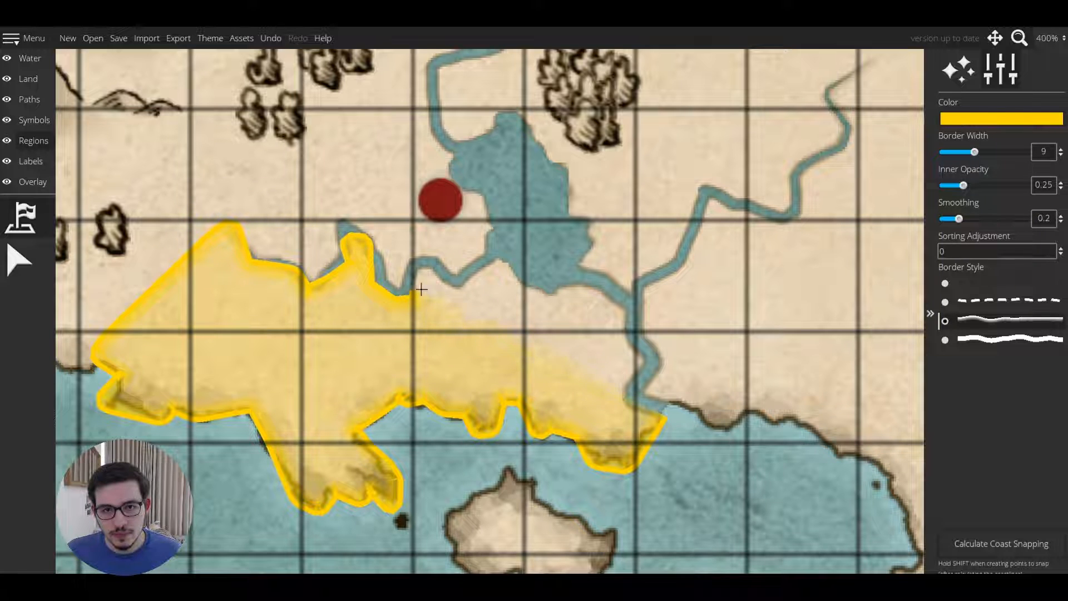
left_click(417, 282)
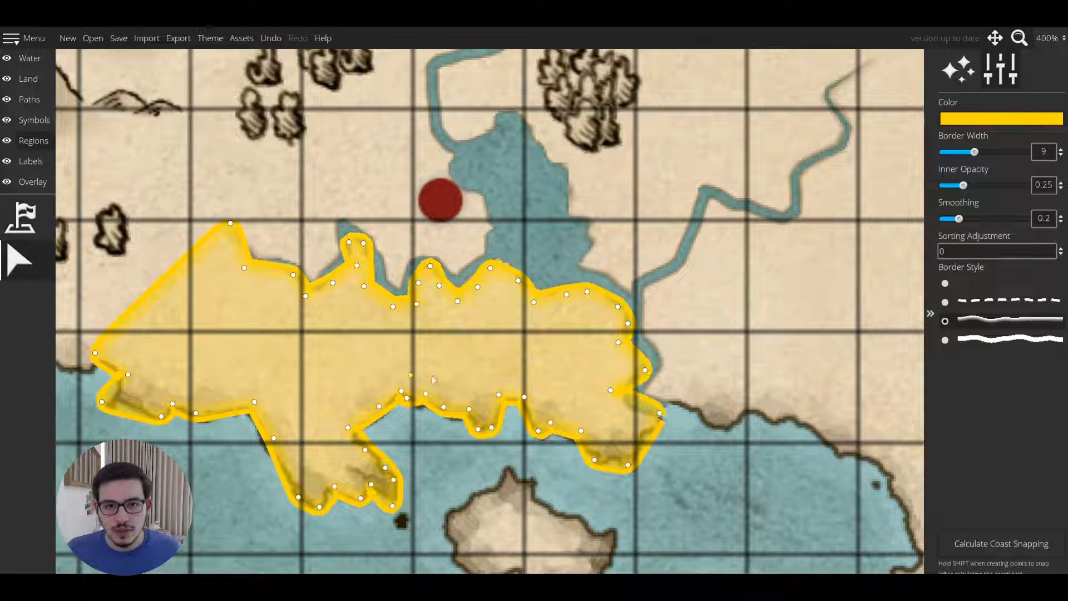
mouse_move(754, 342)
left_mouse_down()
mouse_move(913, 330)
mouse_move(854, 343)
left_mouse_up()
scroll(913, 329, "down", 1)
scroll(851, 344, "up", 1)
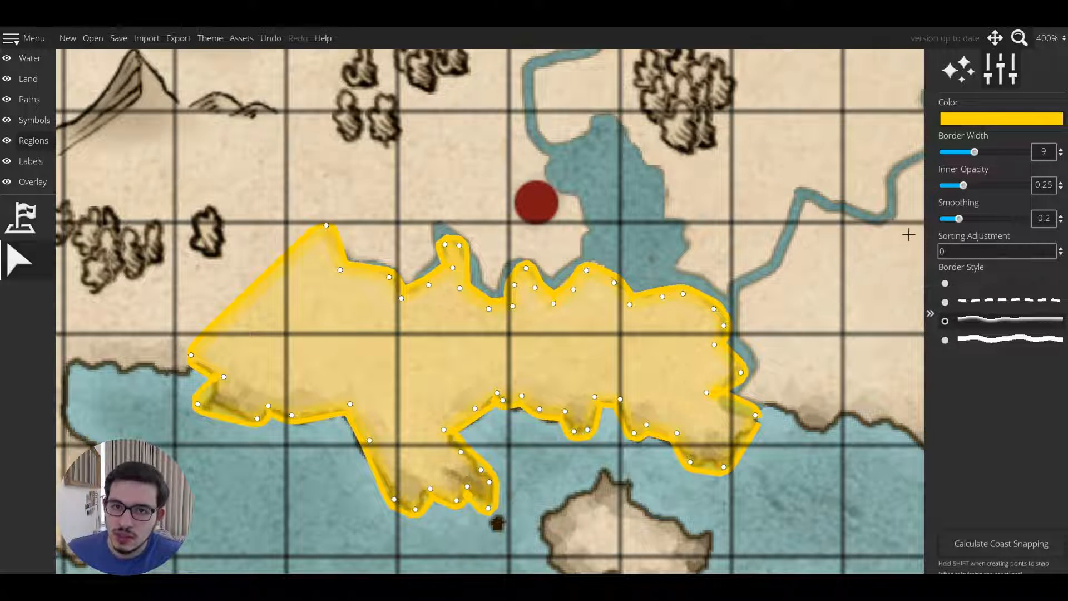
Set the yellow territory's smoothing to 0.4.
left_click_drag(958, 219, 1029, 221)
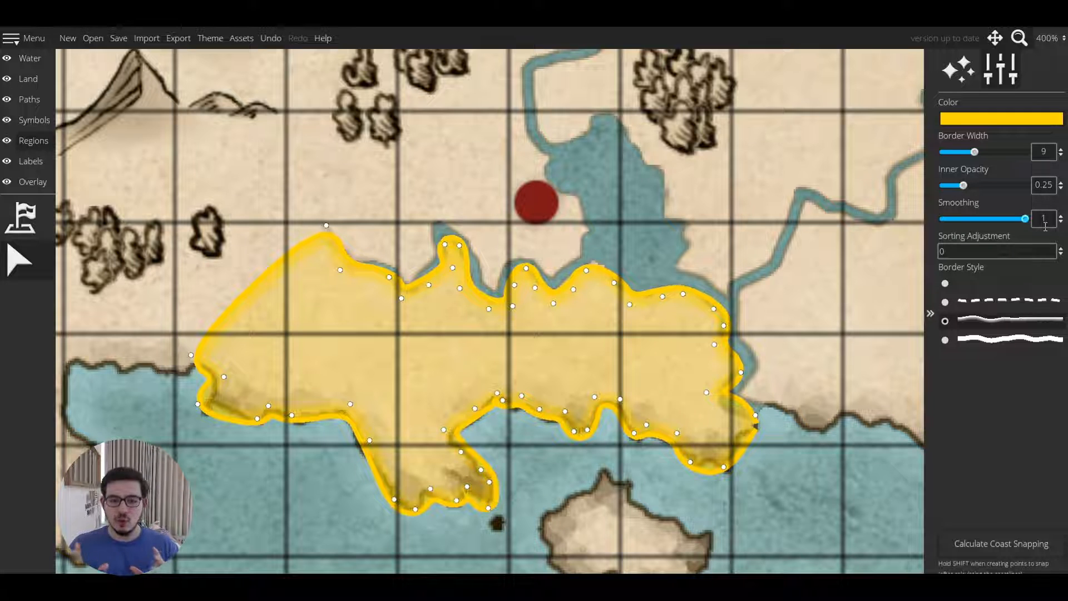
scroll(762, 377, "up", 2)
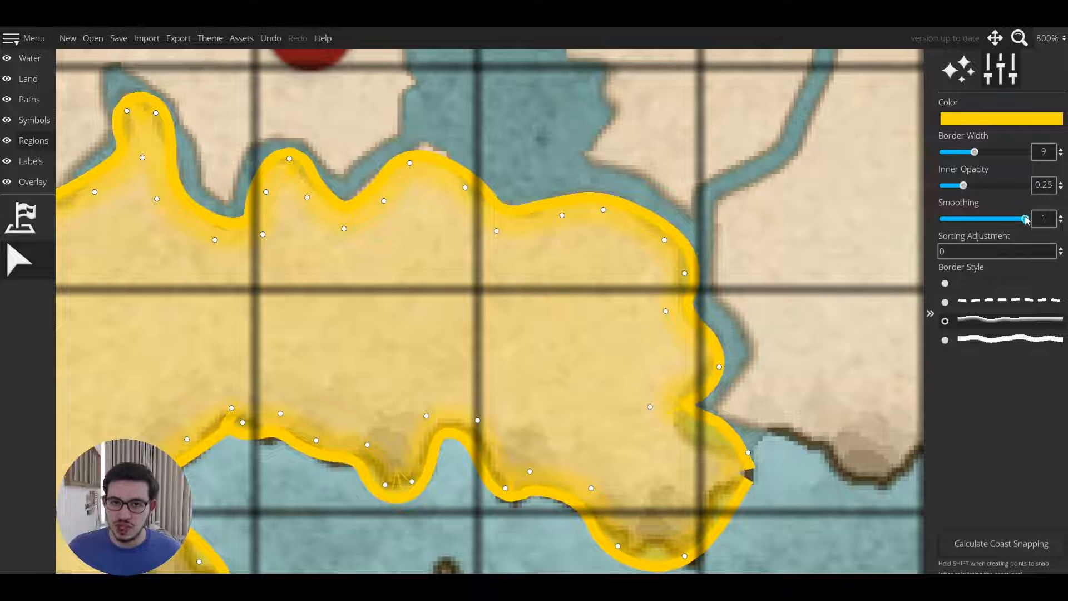
left_click_drag(1025, 220, 887, 245)
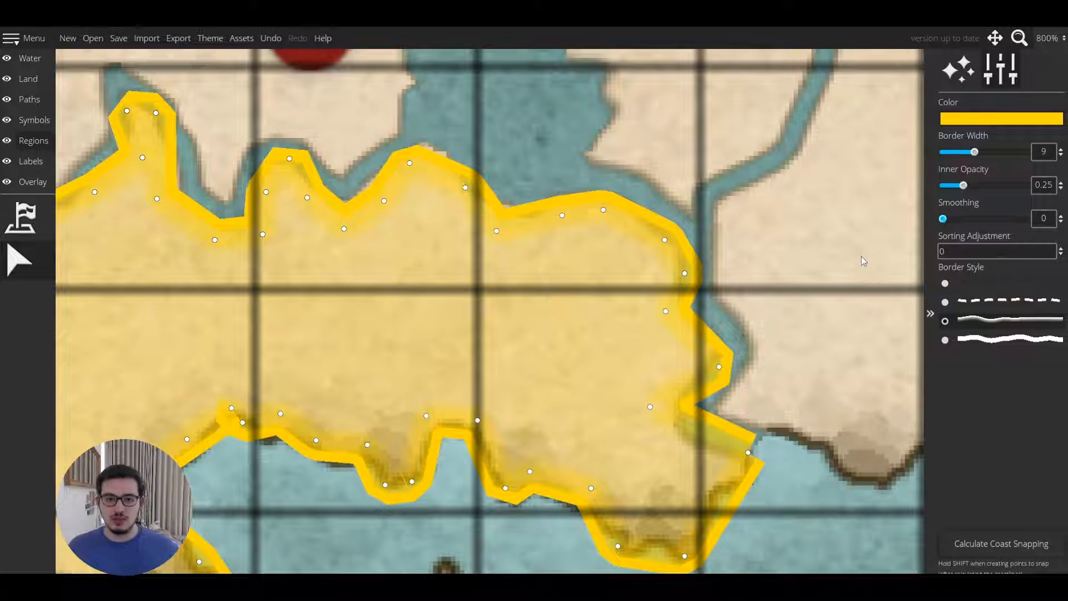
left_click_drag(943, 219, 1025, 218)
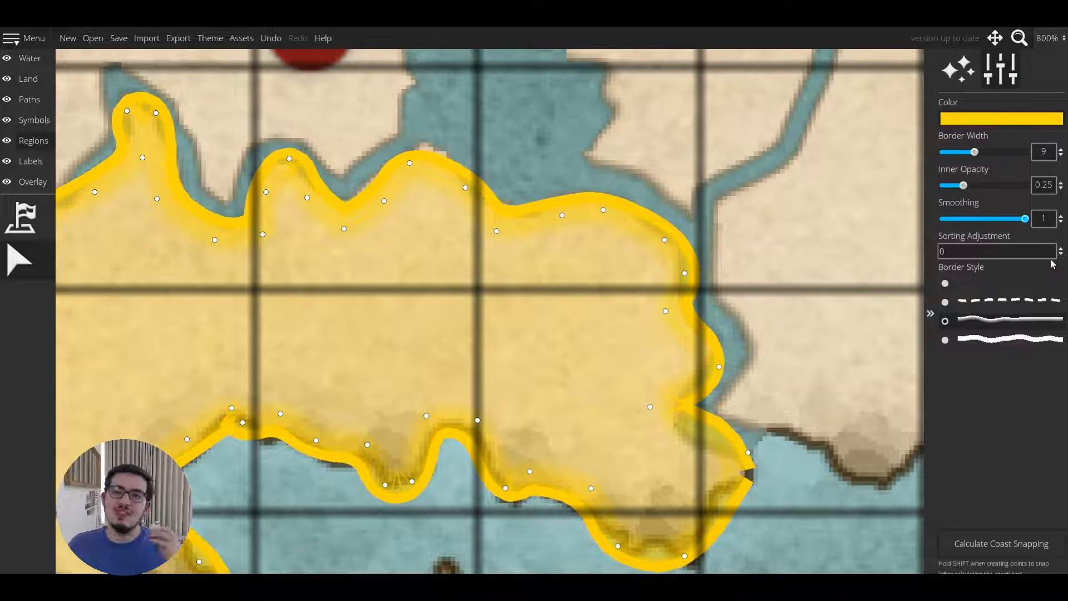
mouse_move(969, 216)
left_mouse_down()
mouse_move(999, 229)
mouse_move(976, 231)
left_mouse_up()
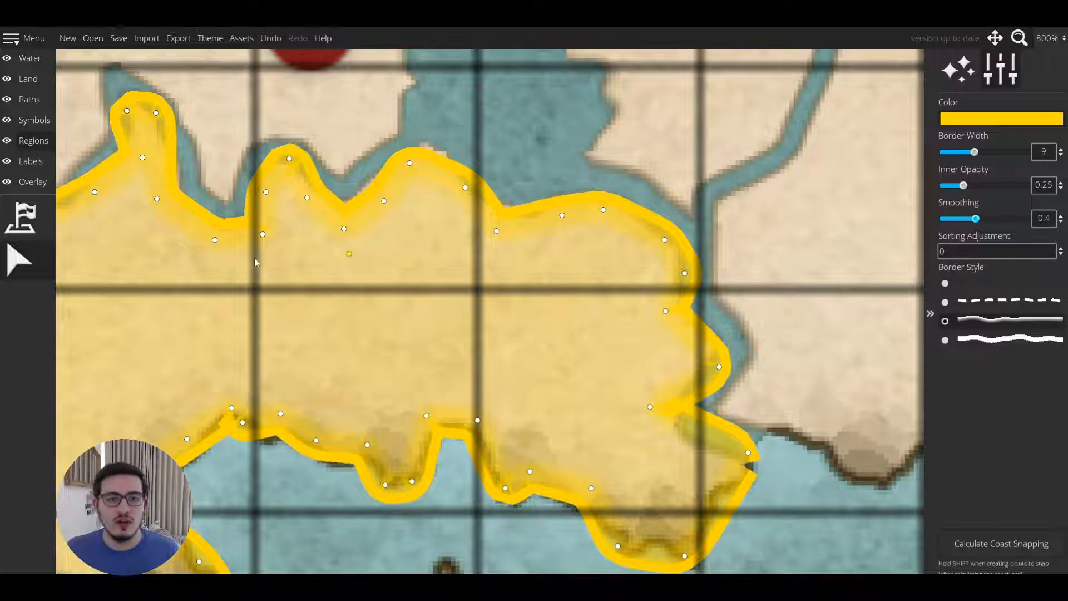
Select the yellow territory and reshape the vertices along its eastern and southern edges near the river.
left_click(14, 259)
left_click(592, 432)
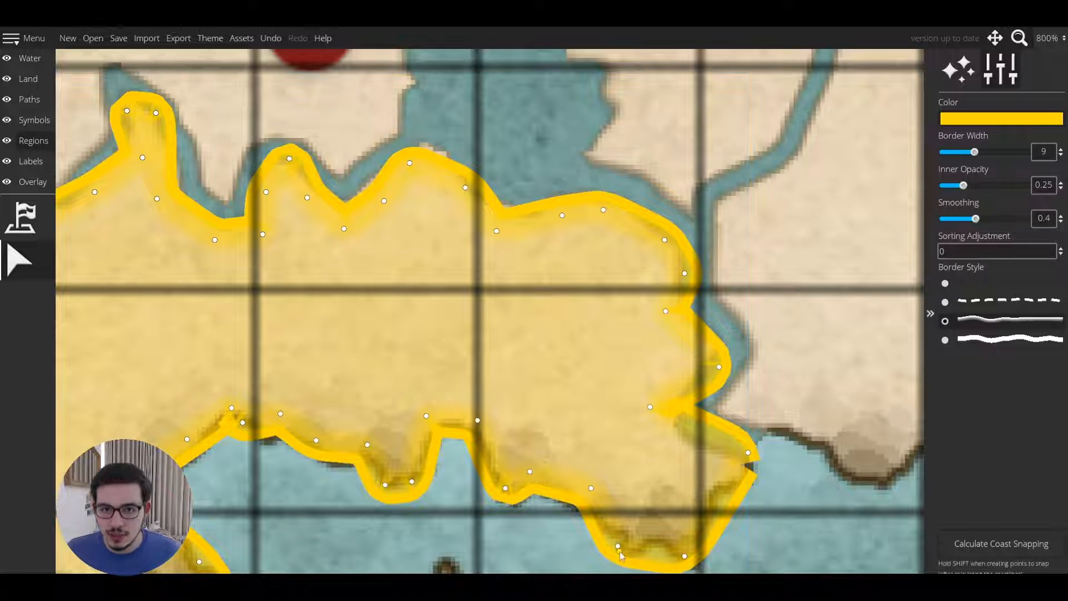
mouse_move(623, 546)
left_mouse_down()
mouse_move(670, 543)
mouse_move(629, 546)
mouse_move(664, 517)
left_mouse_up()
left_click_drag(716, 501, 706, 484)
left_click_drag(748, 455, 747, 473)
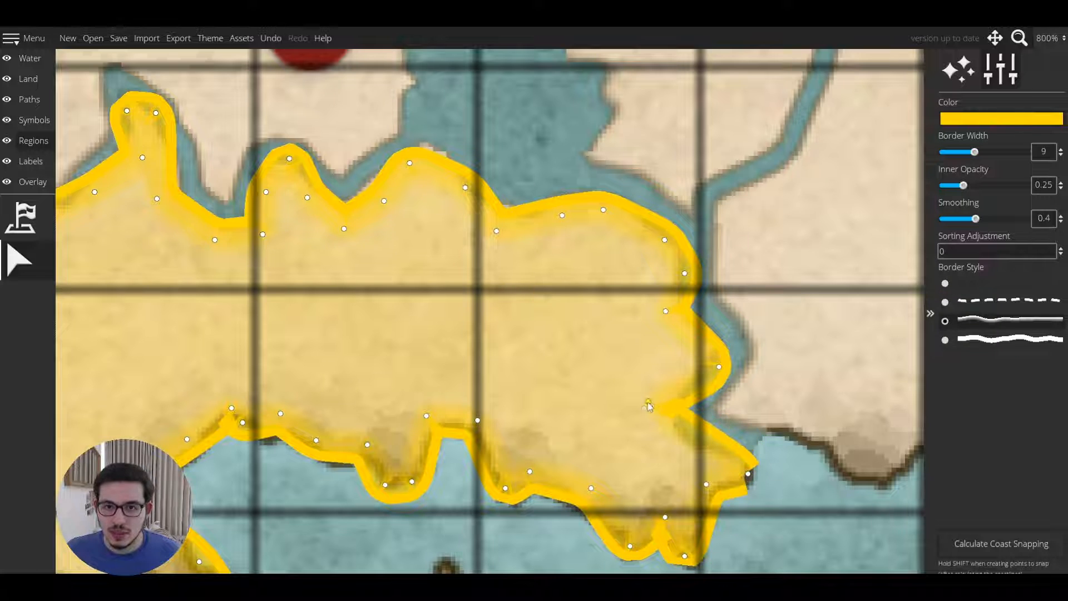
mouse_move(649, 407)
left_mouse_down()
mouse_move(675, 439)
mouse_move(688, 408)
mouse_move(661, 391)
left_mouse_up()
left_click_drag(719, 367, 709, 347)
left_click_drag(666, 310, 656, 321)
left_click_drag(684, 274, 661, 246)
left_click_drag(562, 215, 554, 228)
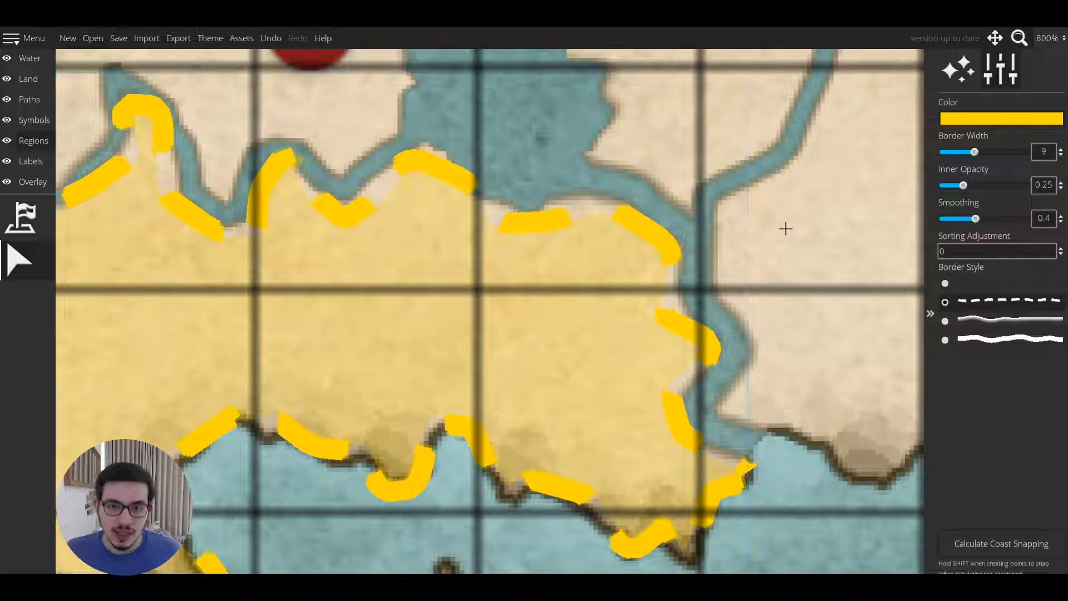
Calculate coast snapping and start a new dashed yellow territory tracing the coastline west from the river mouth.
scroll(786, 229, "down", 1)
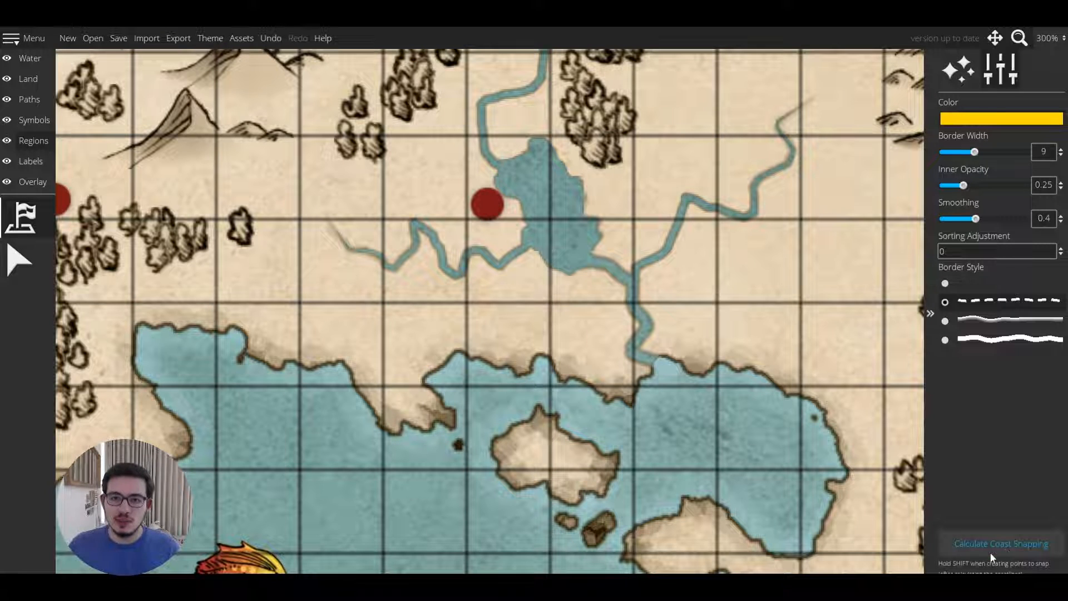
left_click(990, 552)
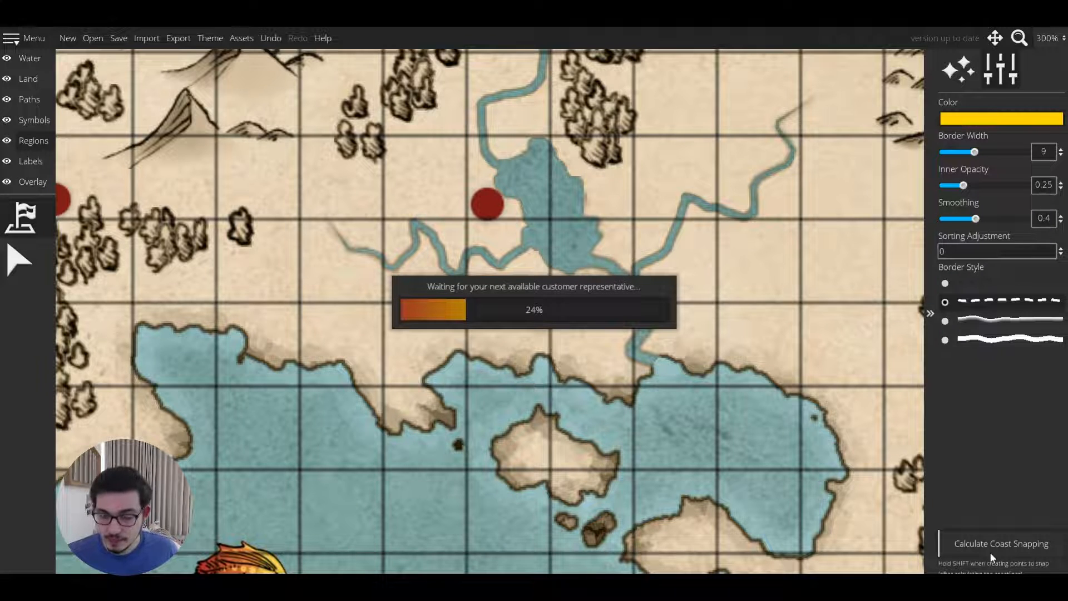
left_click(29, 210)
left_click_drag(637, 369, 666, 399)
left_click(649, 313)
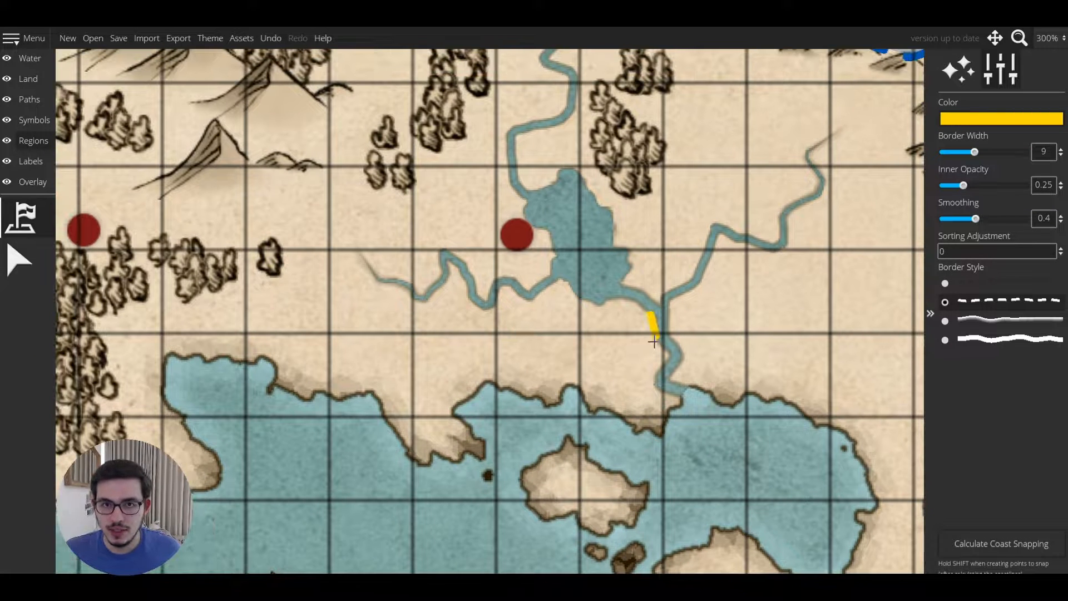
mouse_move(653, 342)
left_mouse_down()
mouse_move(649, 371)
mouse_move(682, 403)
mouse_move(660, 436)
mouse_move(621, 430)
mouse_move(603, 413)
mouse_move(581, 416)
mouse_move(574, 398)
mouse_move(528, 402)
mouse_move(486, 386)
mouse_move(443, 467)
mouse_move(474, 409)
mouse_move(444, 408)
mouse_move(440, 462)
mouse_move(419, 463)
mouse_move(354, 387)
mouse_move(316, 399)
mouse_move(265, 390)
mouse_move(208, 487)
left_mouse_up()
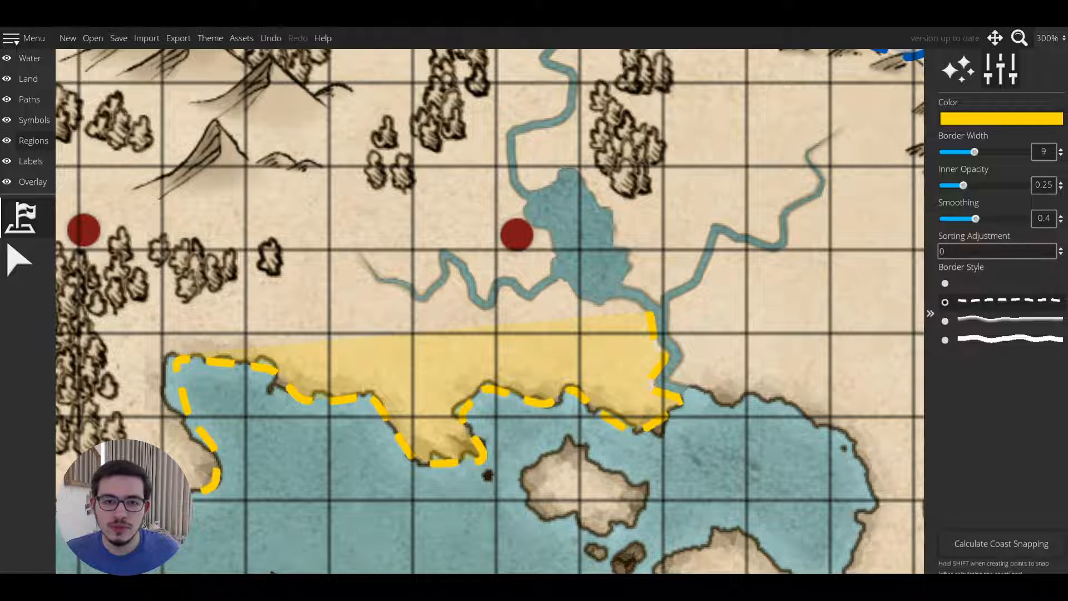
Continue the yellow territory's outline around the western peninsula coast and back north of the forest.
left_click(170, 507)
left_click(131, 495)
left_click_drag(137, 454, 452, 402)
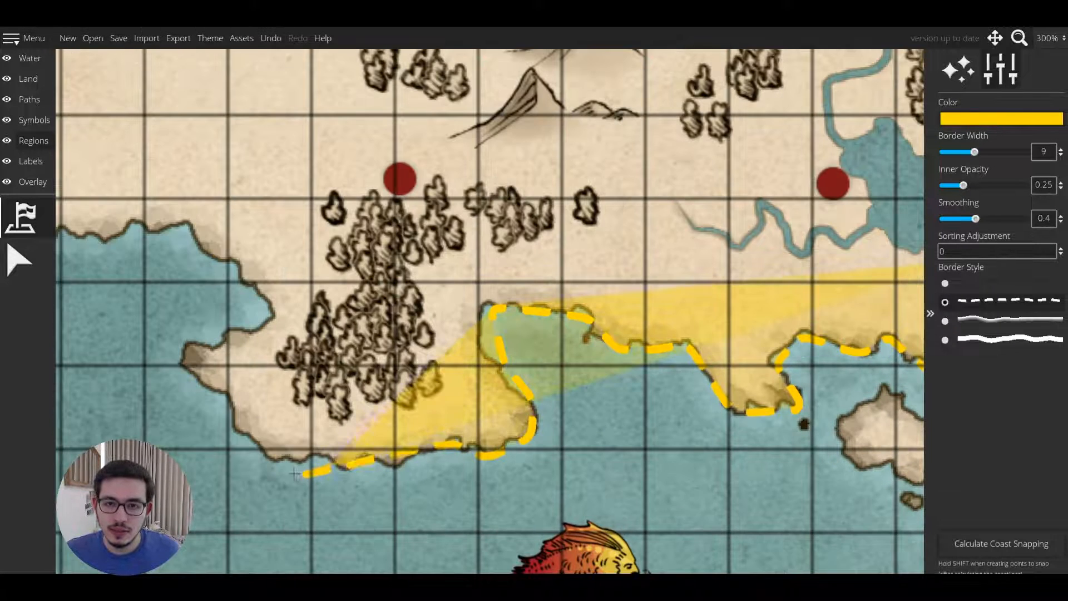
left_click(392, 470)
left_click(345, 473)
left_click(308, 457)
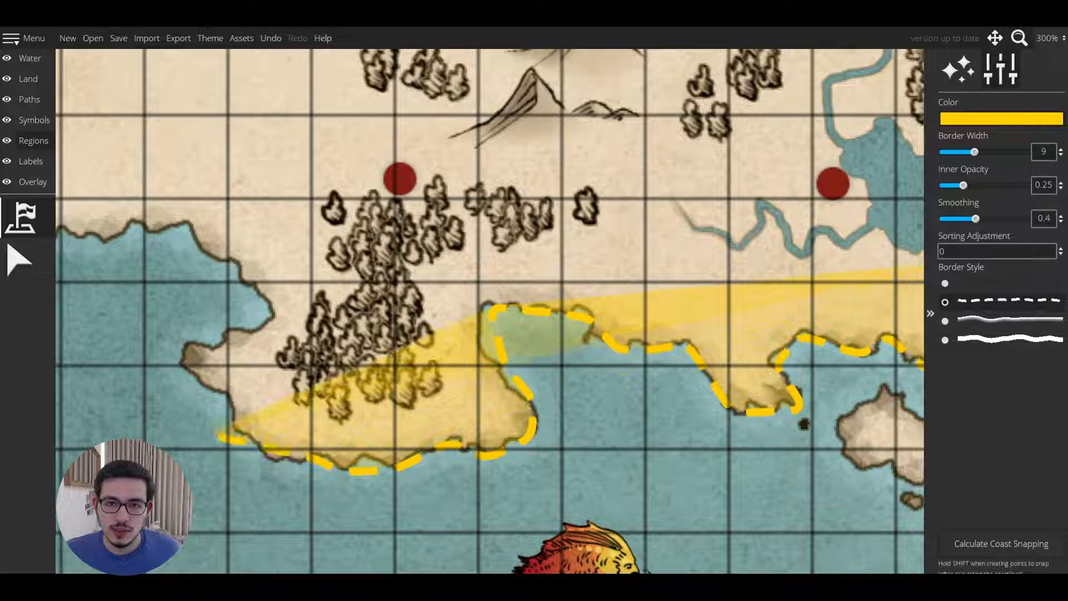
left_click(267, 458)
left_click(230, 415)
left_click(180, 363)
left_click(236, 331)
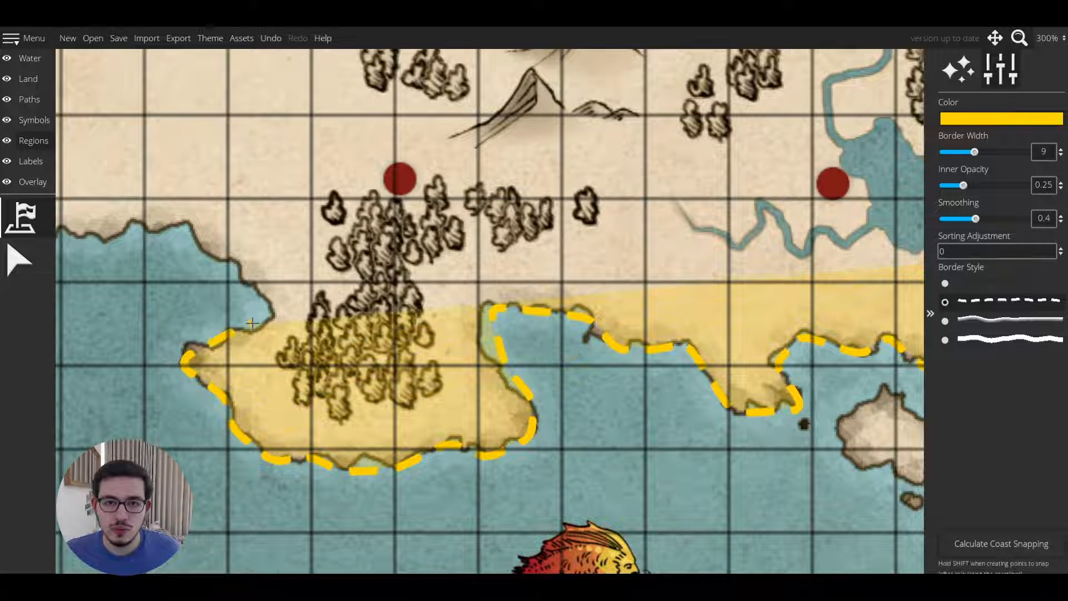
left_click(268, 303)
left_click(236, 262)
left_click(186, 224)
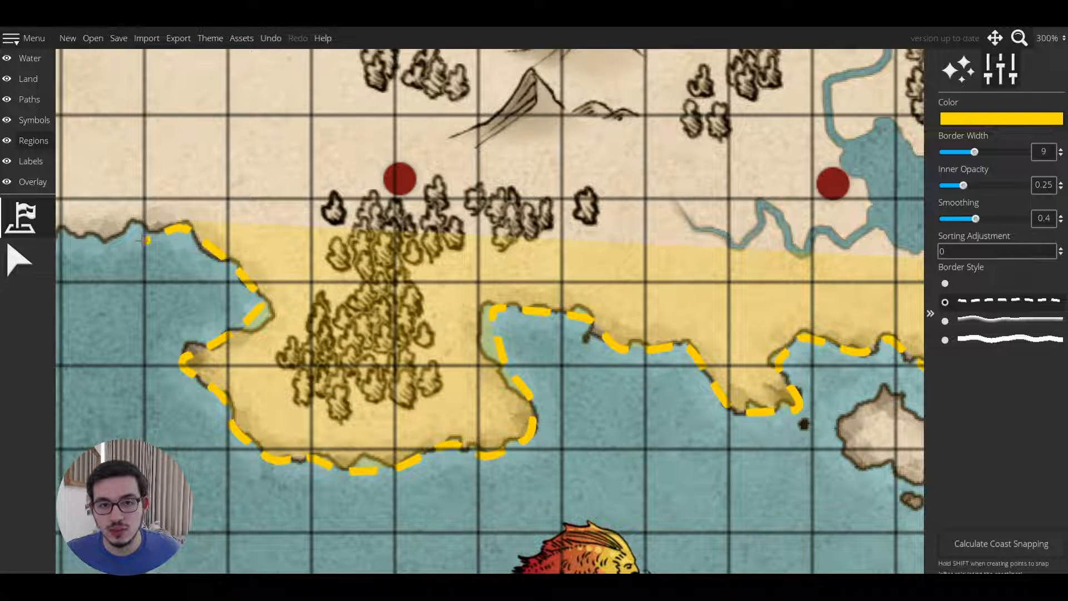
left_click_drag(109, 252, 291, 267)
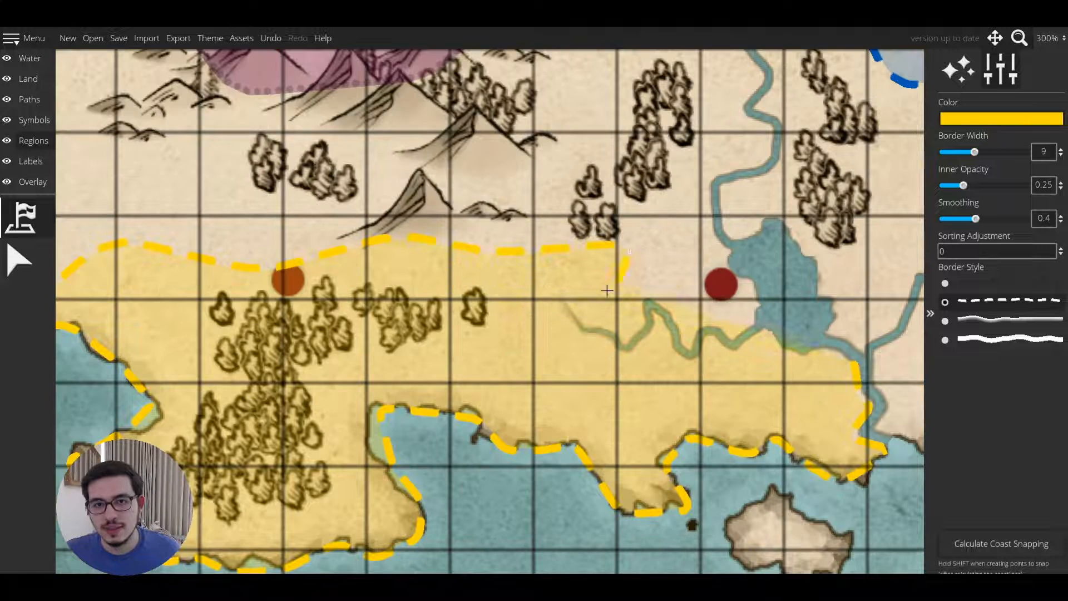
Close the yellow territory by tracing its northern edge along the river to the eastern coast.
left_click(570, 332)
left_click(601, 344)
left_click(629, 349)
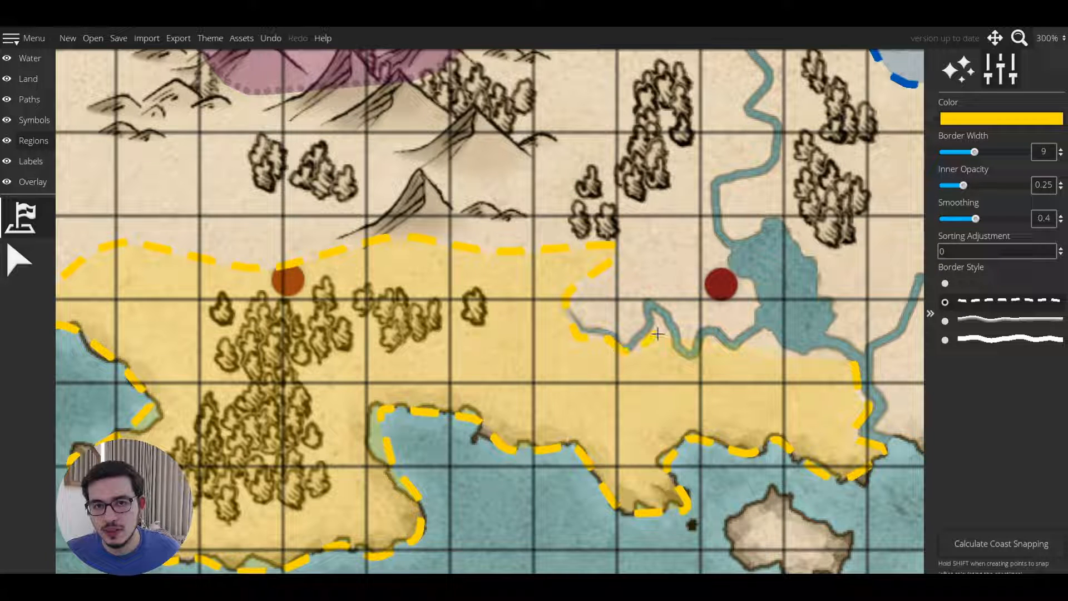
left_click(658, 322)
left_click(678, 354)
left_click(701, 355)
left_click(713, 332)
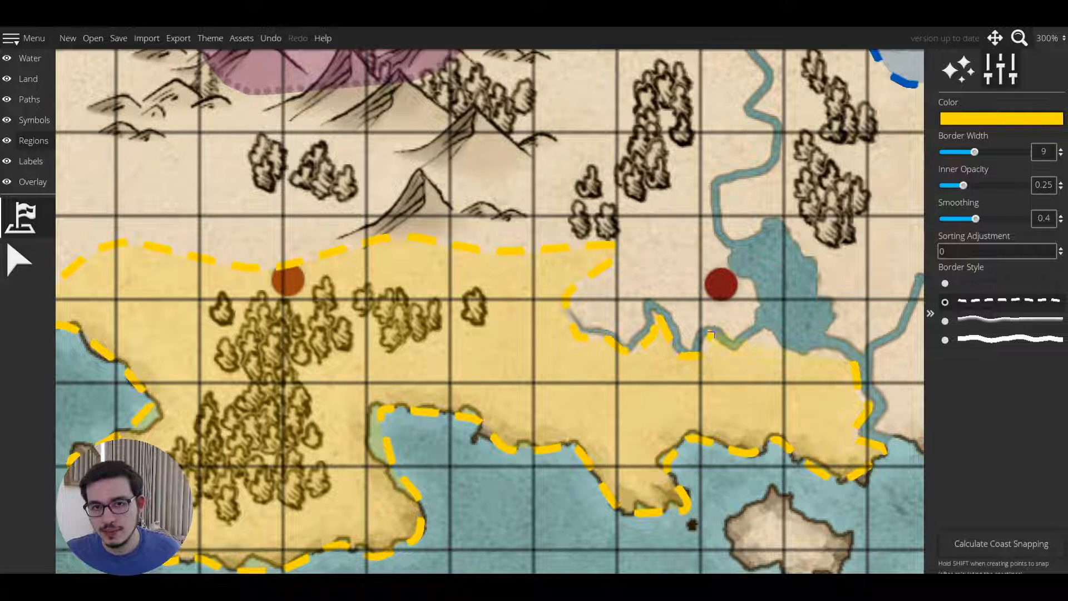
left_click(722, 352)
left_click(762, 330)
left_click(796, 352)
right_click(822, 353)
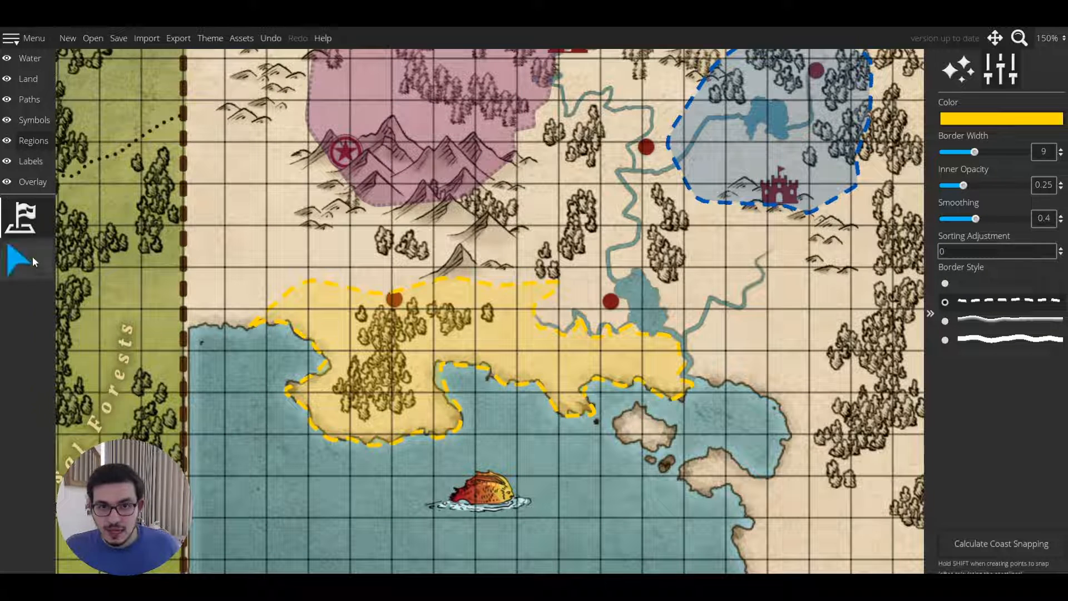
Set the yellow territory's sorting adjustment to -2.
left_click(32, 259)
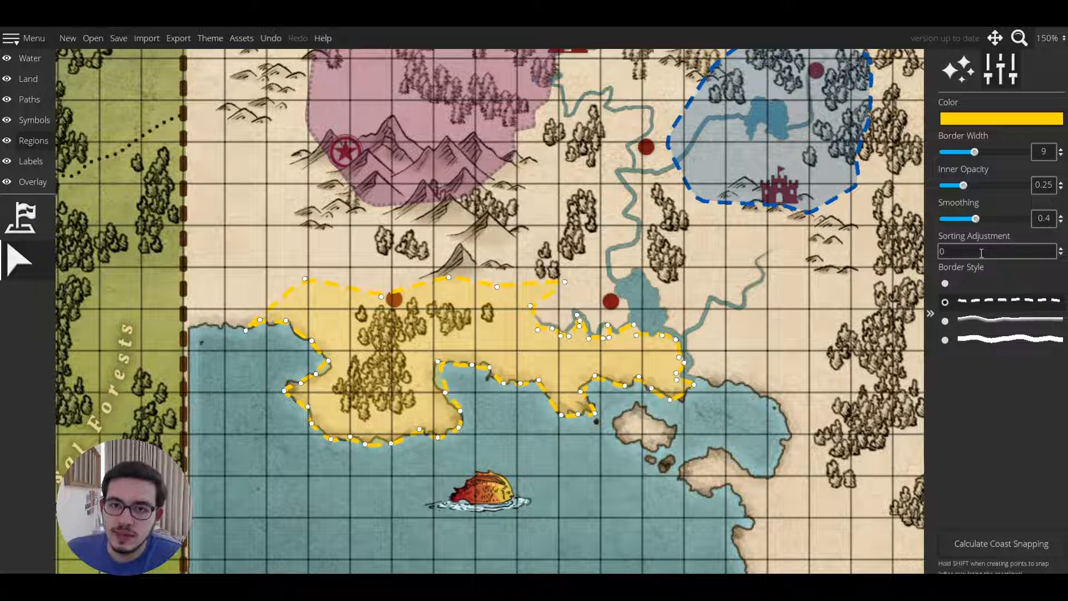
left_click(1062, 249)
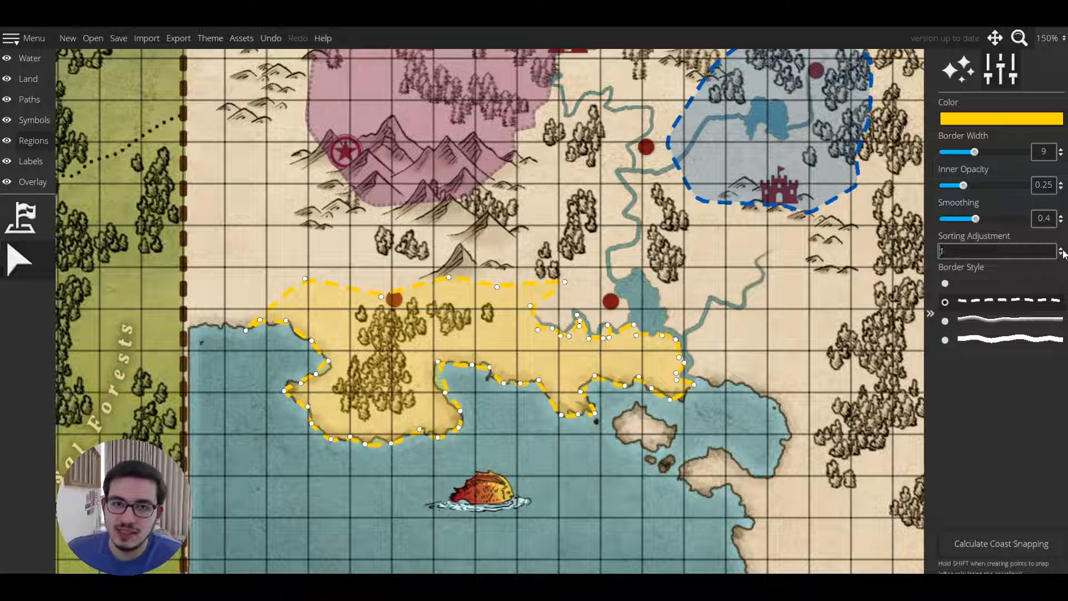
left_click(1061, 251)
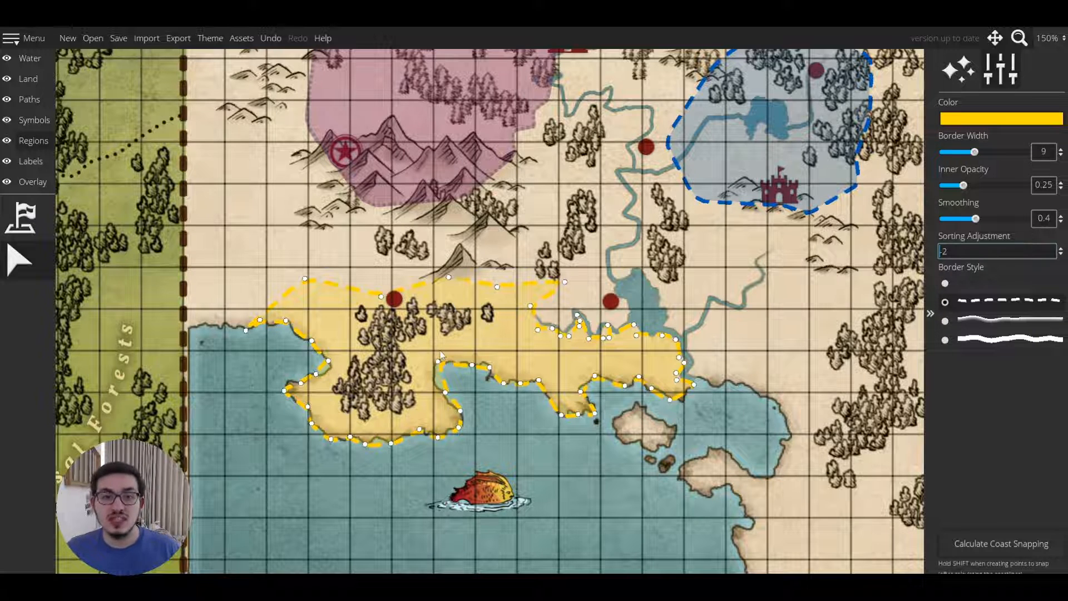
Select the yellow territory and set its inner opacity to 0.
left_click(15, 267)
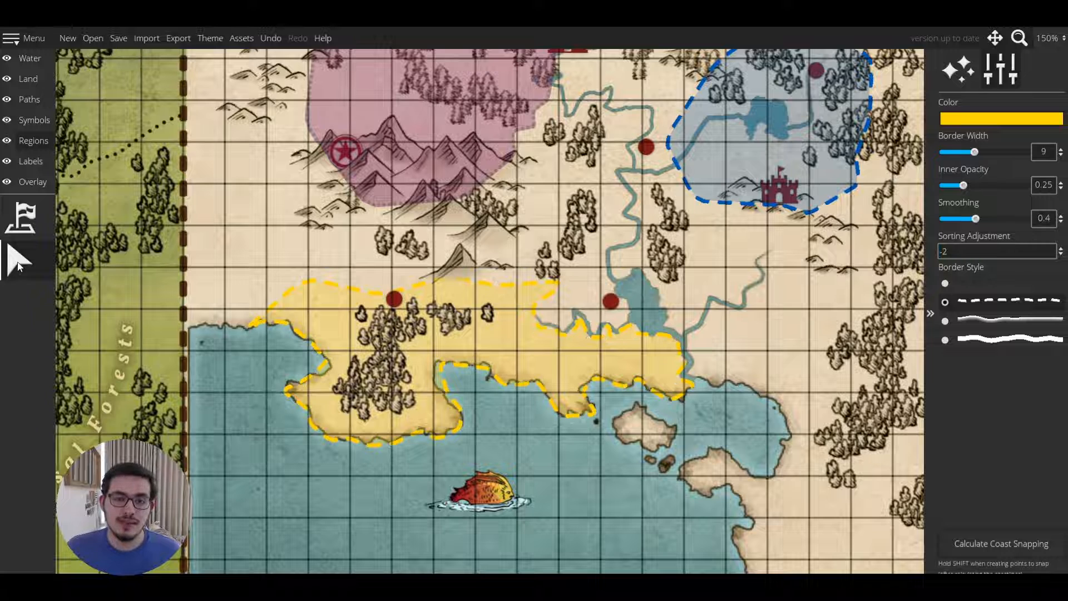
left_click(507, 358)
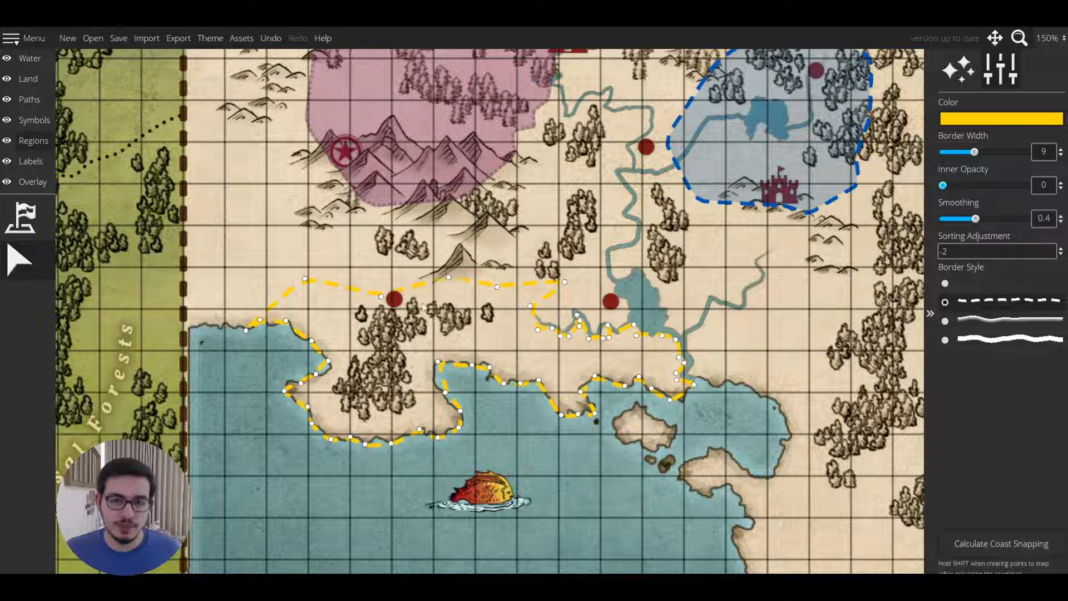
left_click(19, 260)
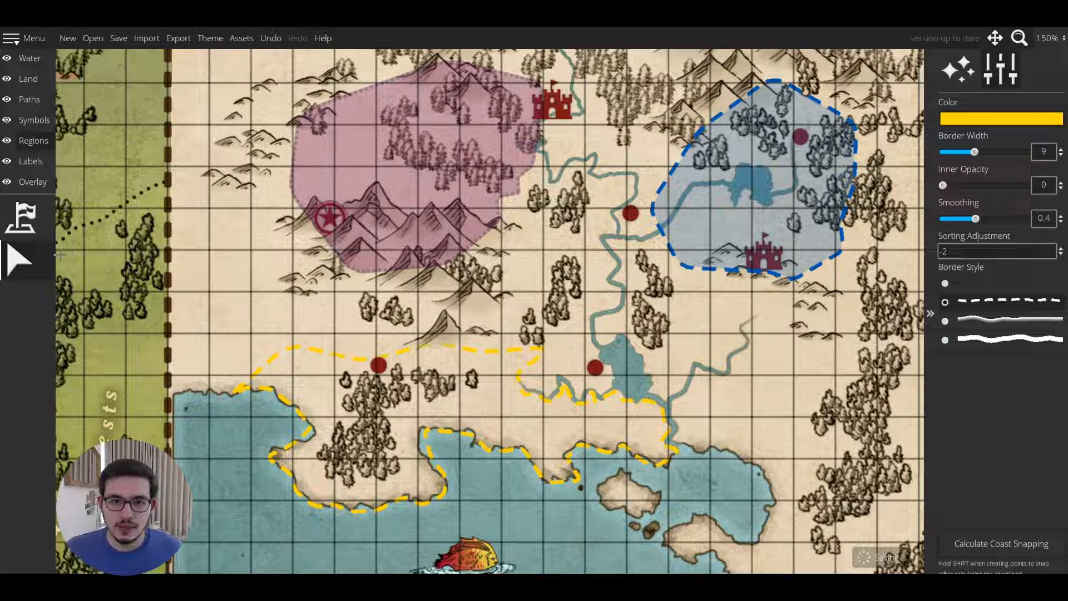
left_click(518, 385)
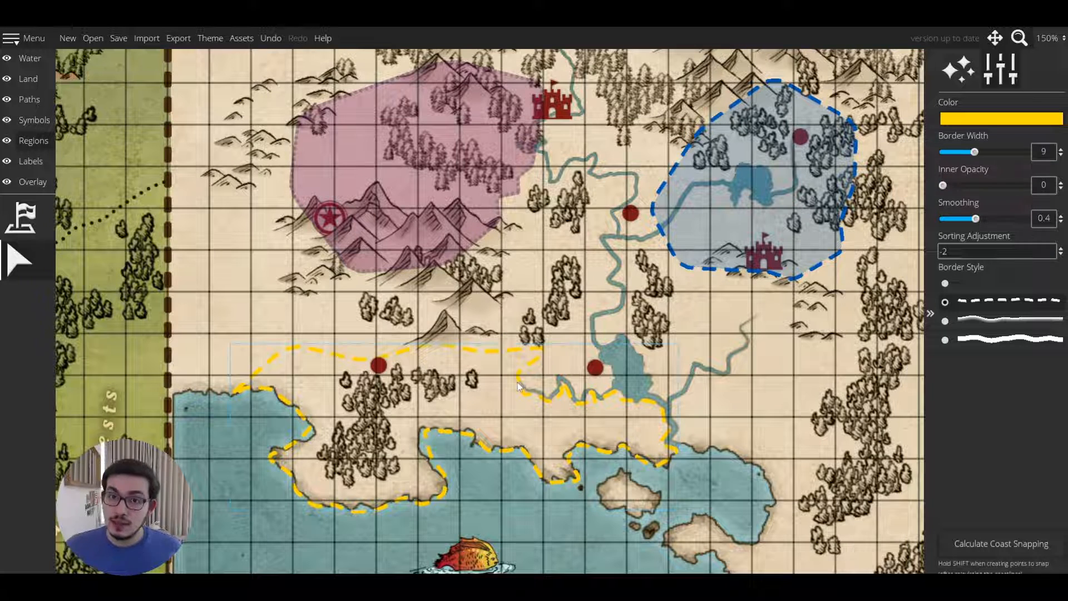
left_click(517, 385)
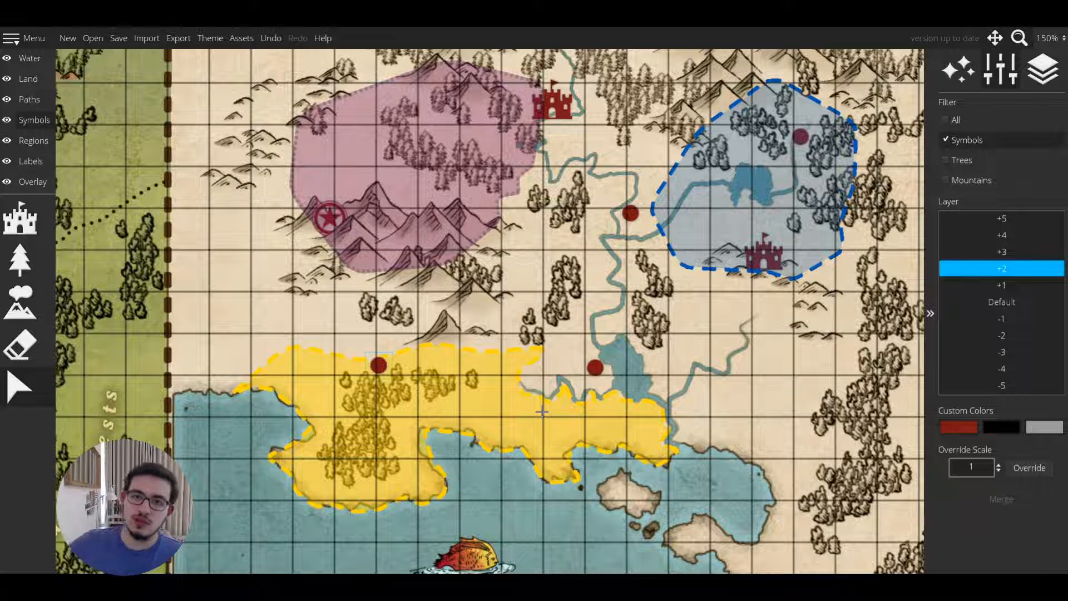
Try the symbols' layer at +5 and set it to Default.
left_click(1007, 220)
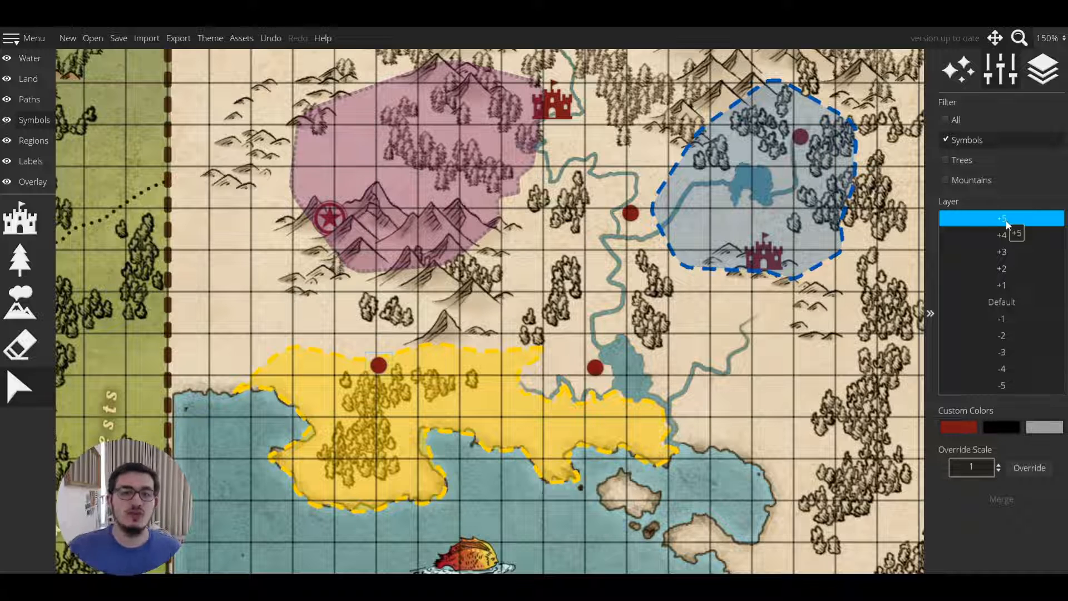
left_click(1012, 305)
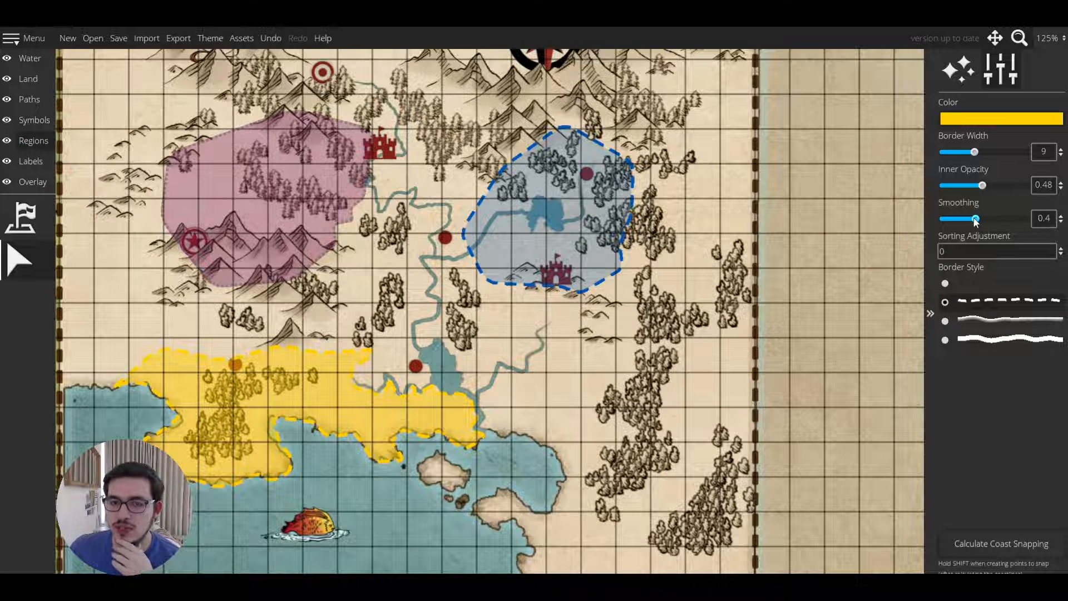
Adjust the alpha of the yellow territory's colour.
left_click(975, 120)
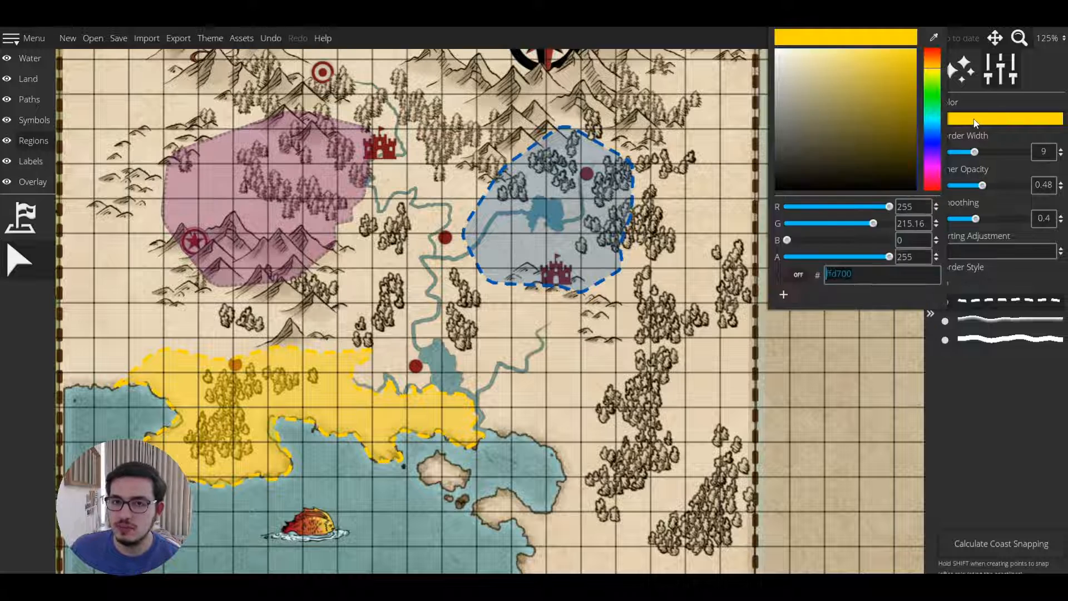
left_click(985, 256)
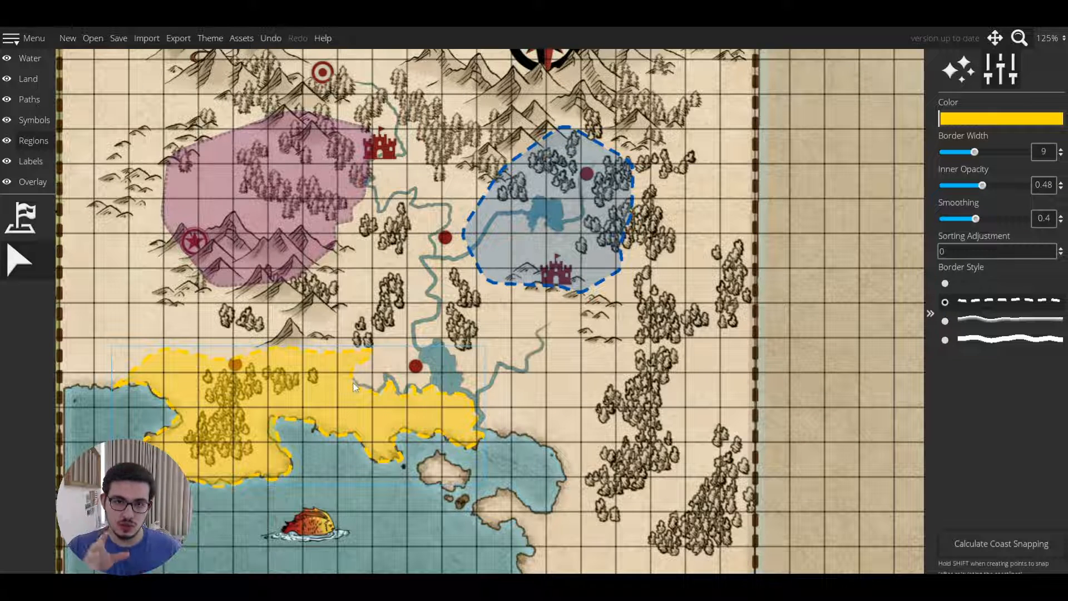
Delete the yellow territory and the purple territory.
left_click(22, 262)
left_click_drag(130, 308, 164, 317)
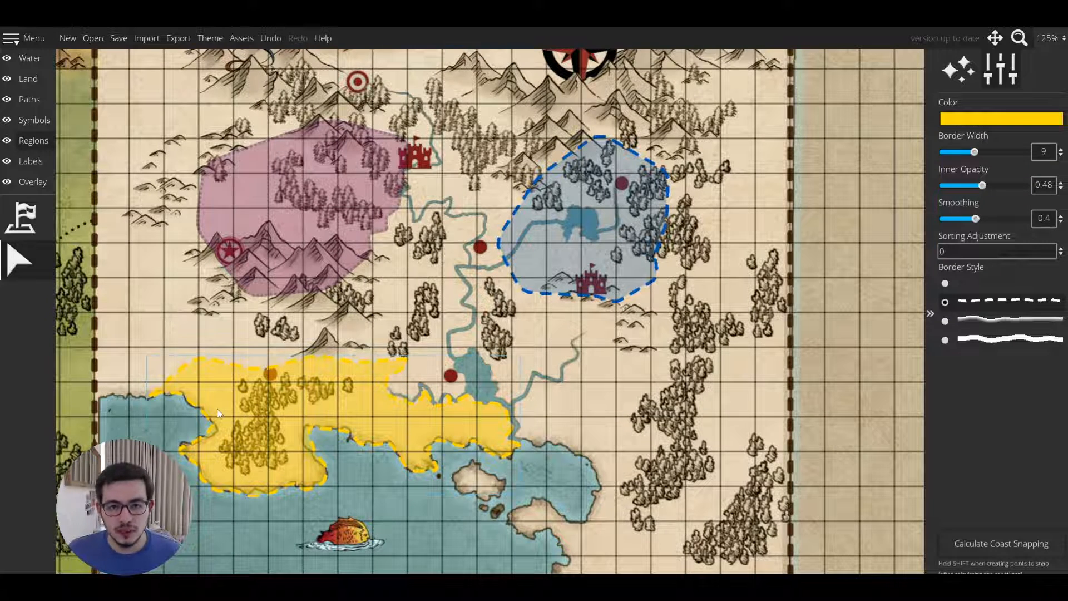
key("Delete")
left_click(272, 204)
key("Delete")
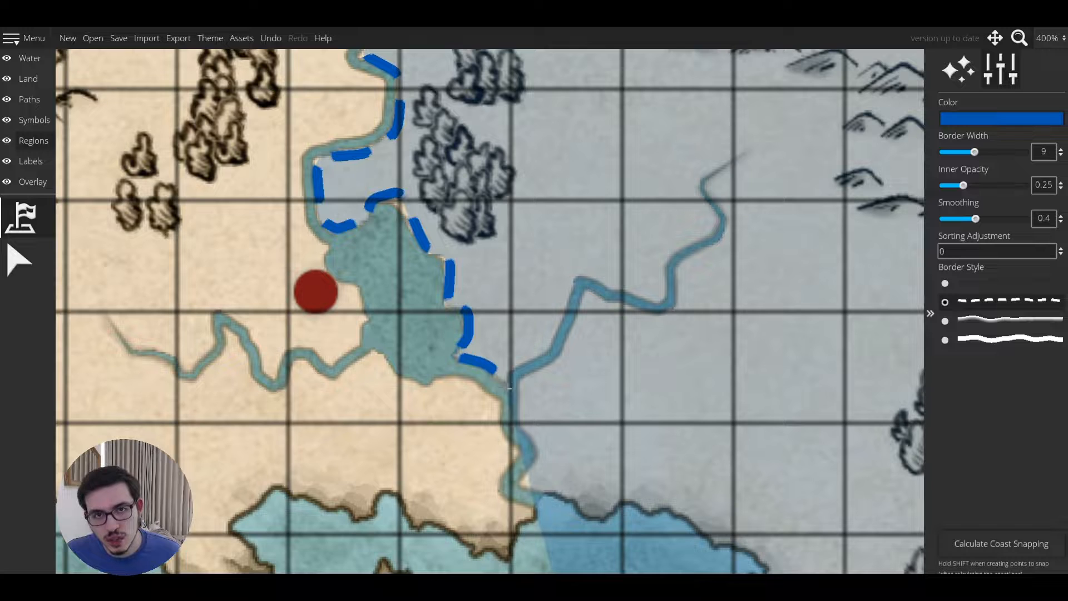
Extend the blue territory over the eastern land and draw a dark red (b30000) territory covering the western land.
mouse_move(510, 388)
left_mouse_down()
mouse_move(538, 439)
mouse_move(522, 487)
mouse_move(545, 492)
mouse_move(495, 445)
mouse_move(530, 464)
mouse_move(429, 378)
mouse_move(577, 462)
mouse_move(584, 482)
mouse_move(564, 544)
mouse_move(566, 501)
mouse_move(535, 498)
left_mouse_up()
left_click(522, 486)
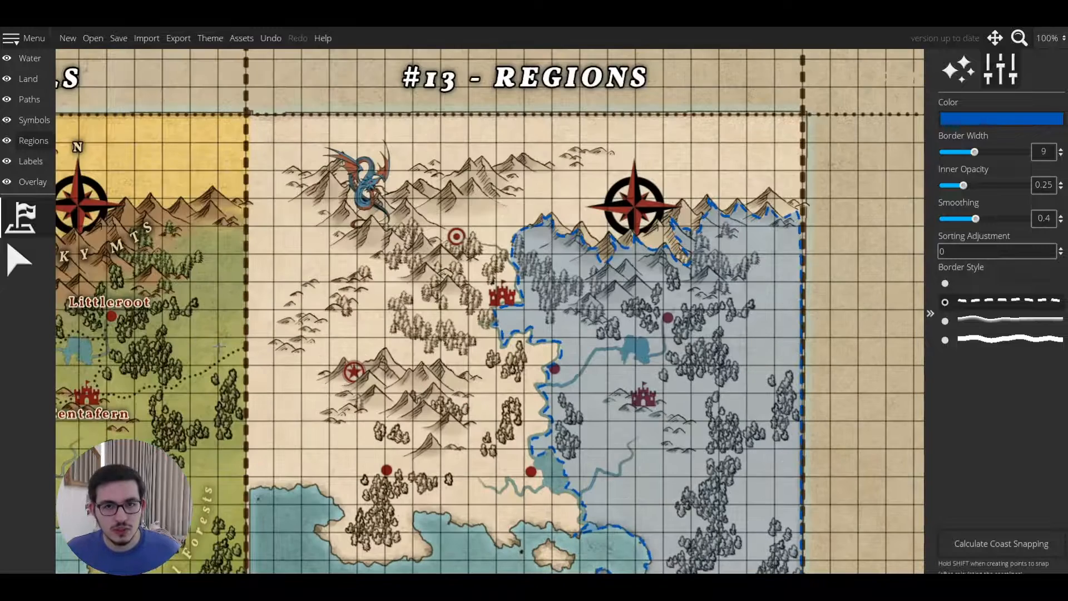
left_click(1001, 119)
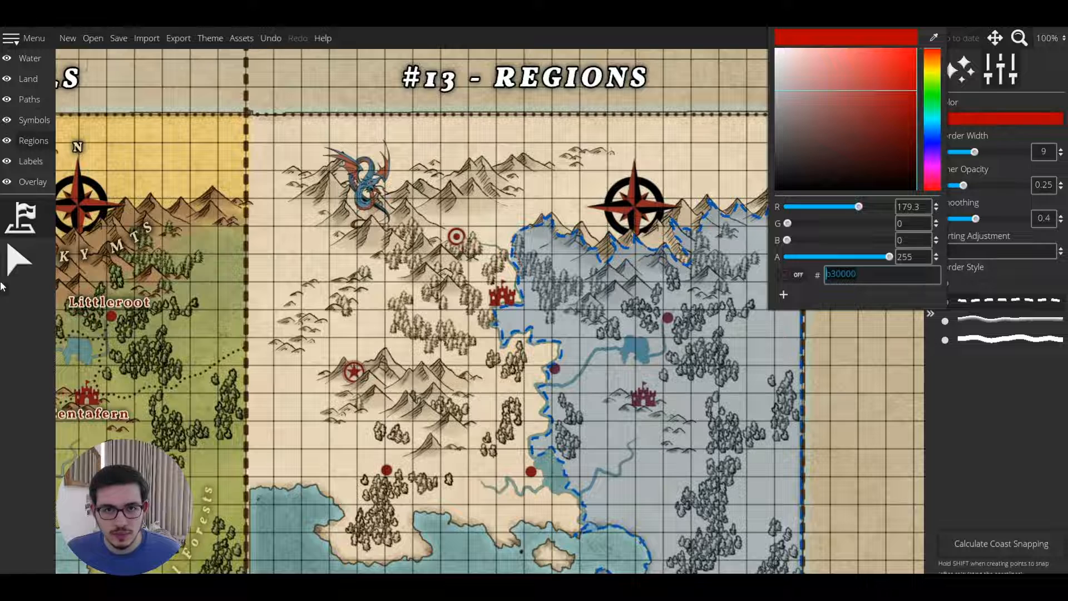
left_click(19, 258)
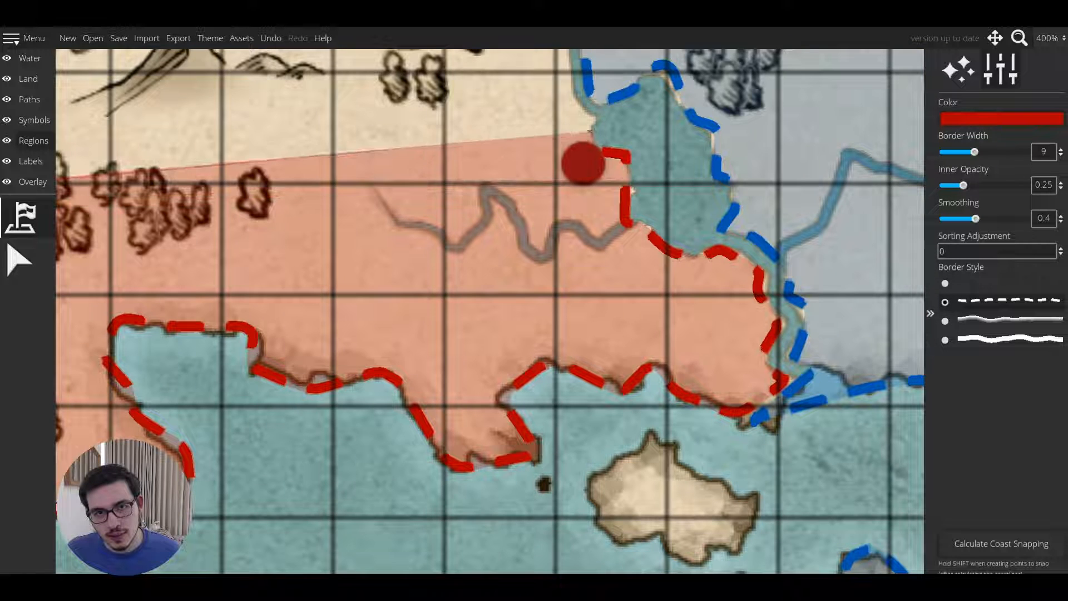
mouse_move(589, 132)
left_mouse_down()
mouse_move(562, 100)
mouse_move(534, 319)
mouse_move(568, 316)
mouse_move(547, 260)
mouse_move(556, 222)
mouse_move(615, 206)
mouse_move(630, 184)
mouse_move(630, 160)
mouse_move(593, 135)
mouse_move(618, 89)
mouse_move(597, 268)
mouse_move(552, 192)
mouse_move(573, 178)
left_mouse_up()
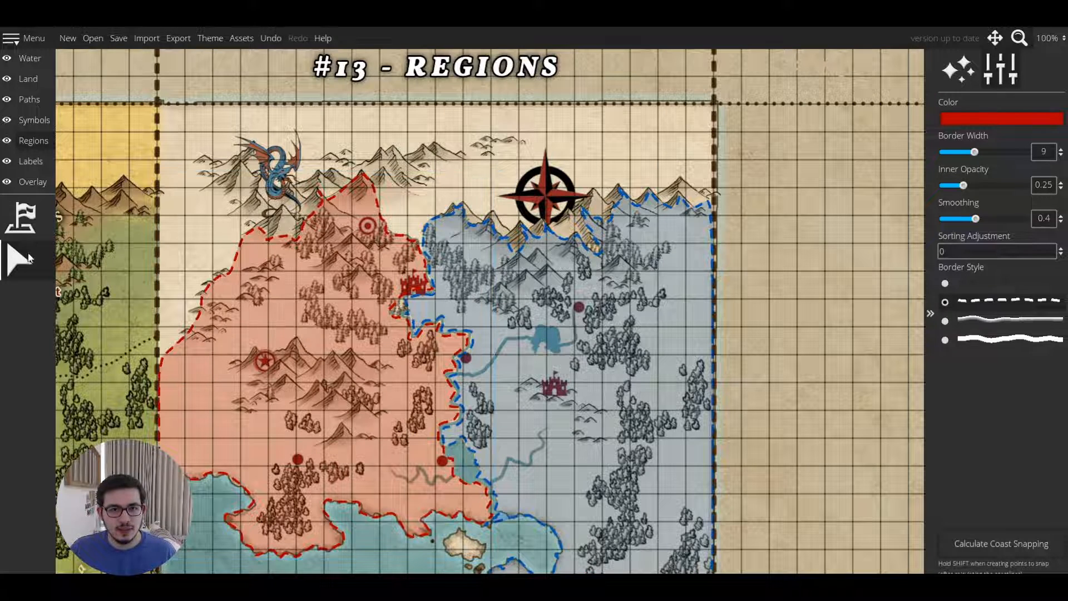
Switch to the Symbols layer and set a custom symbol colour to 000000.
left_click(45, 120)
left_click(36, 369)
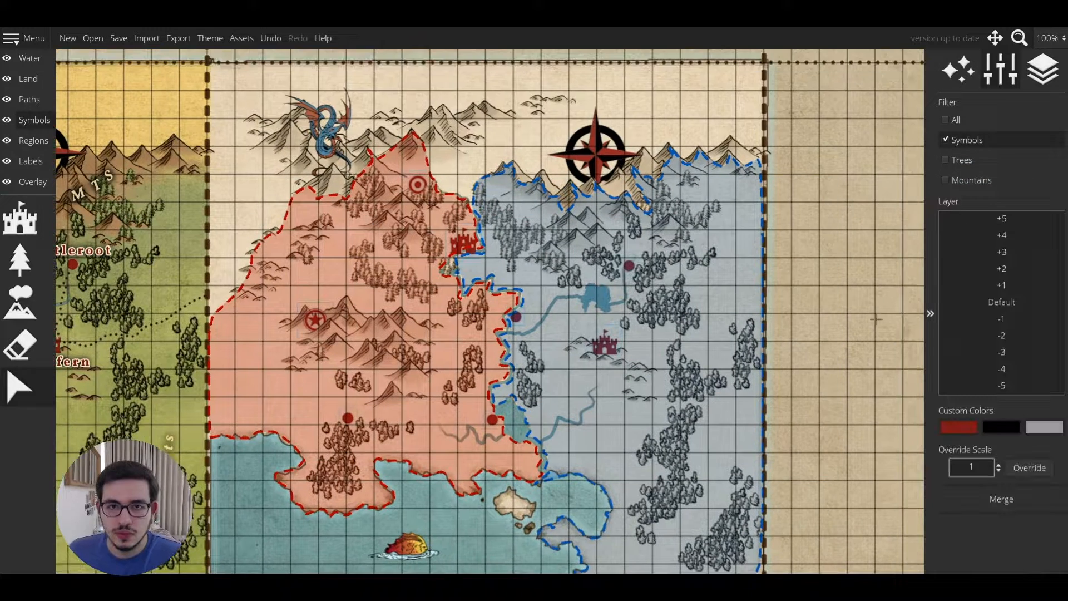
left_click(1045, 426)
type("000000")
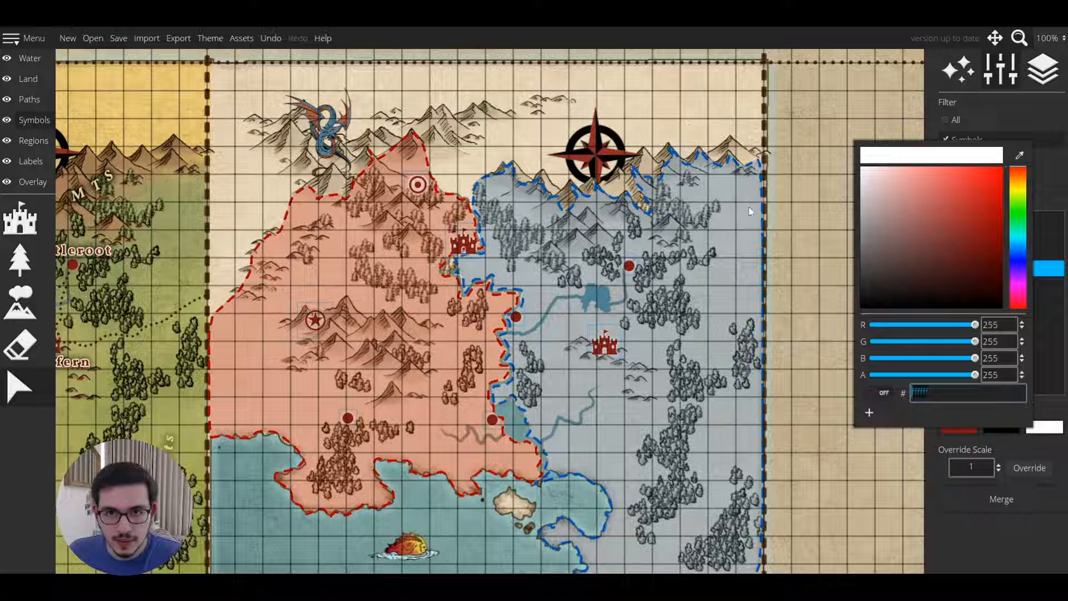
left_click(805, 225)
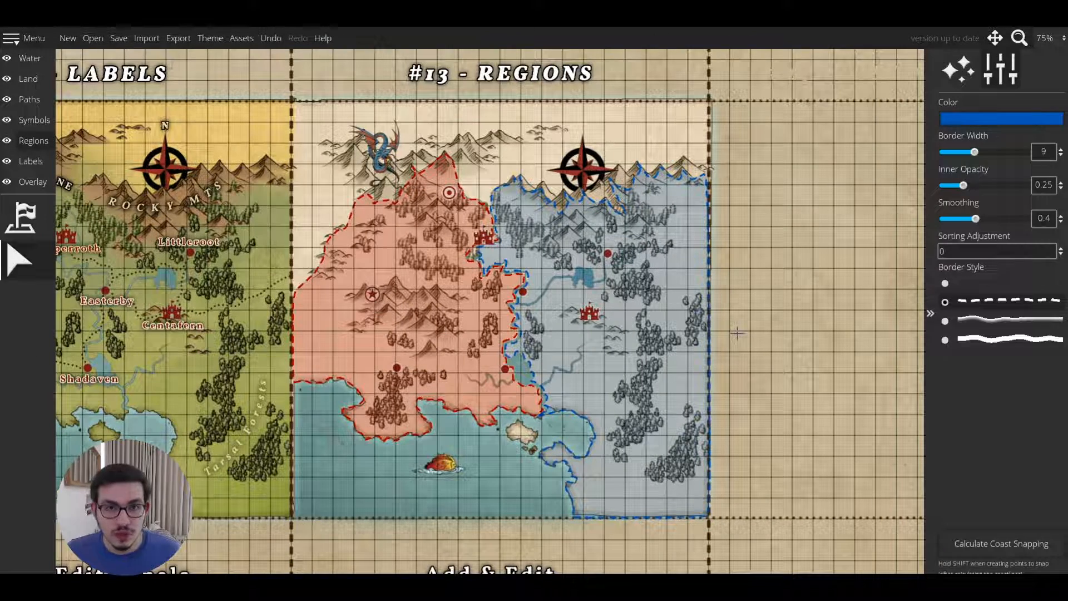
Switch to the Labels layer and zoom out to review the tutorial title labels across the map.
left_click(31, 161)
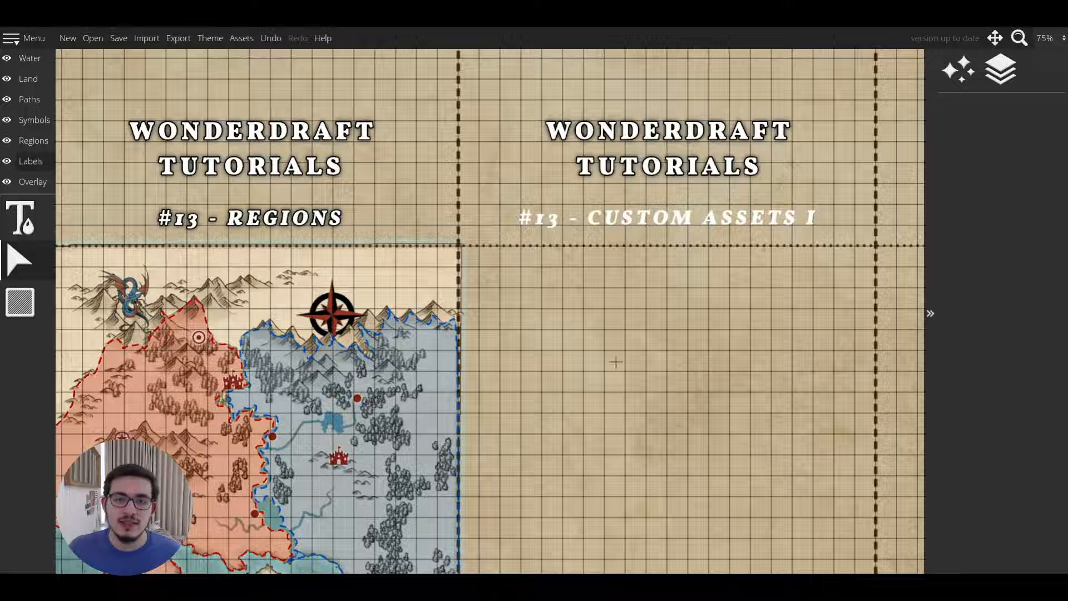
scroll(616, 337, "down", 1)
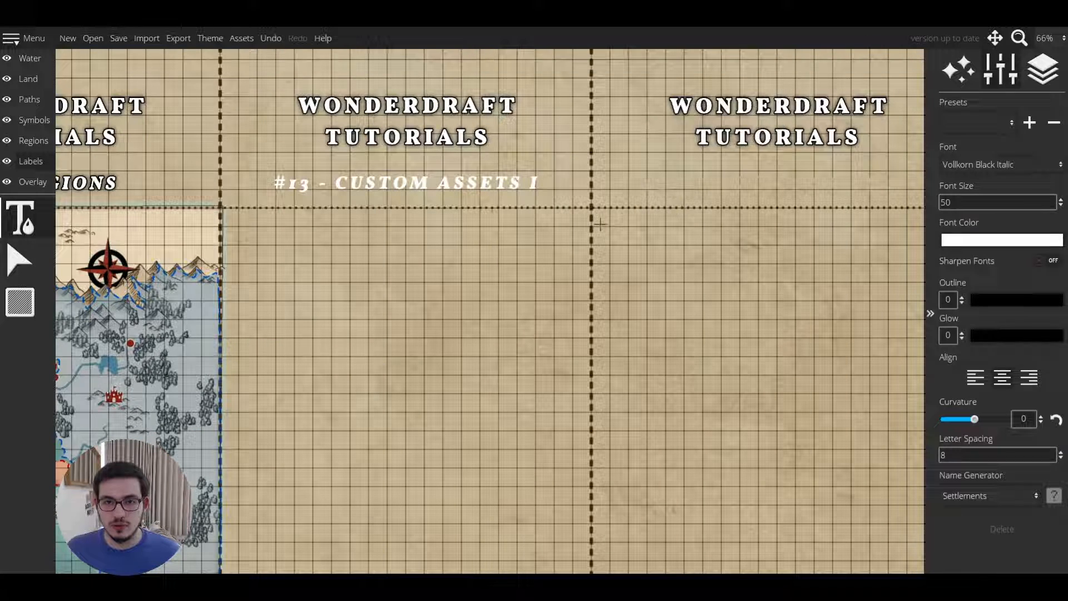
left_click(609, 184)
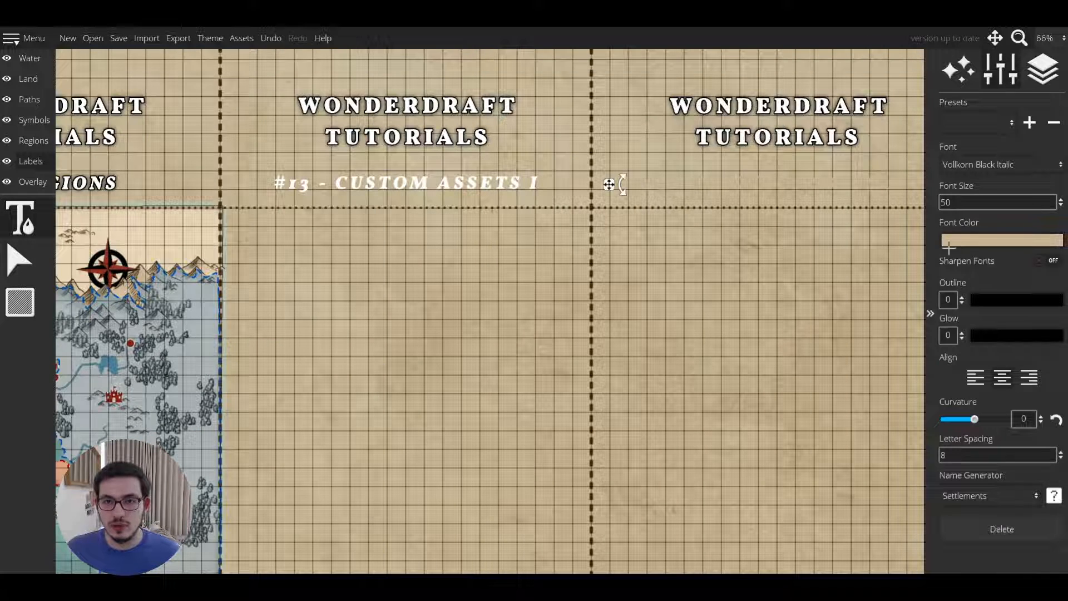
left_click(18, 262)
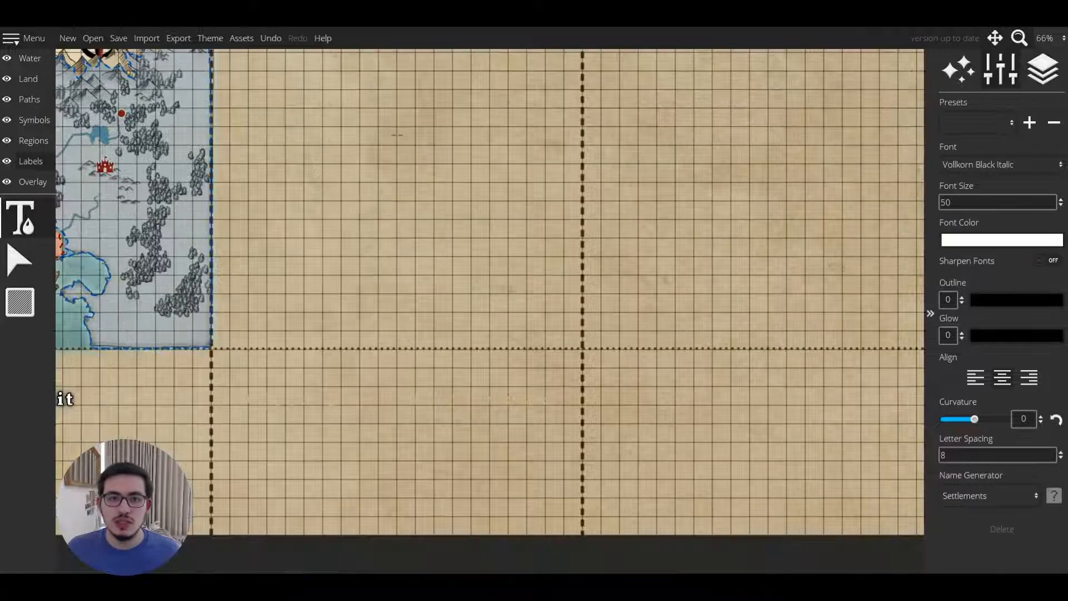
left_click(18, 262)
left_click(20, 218)
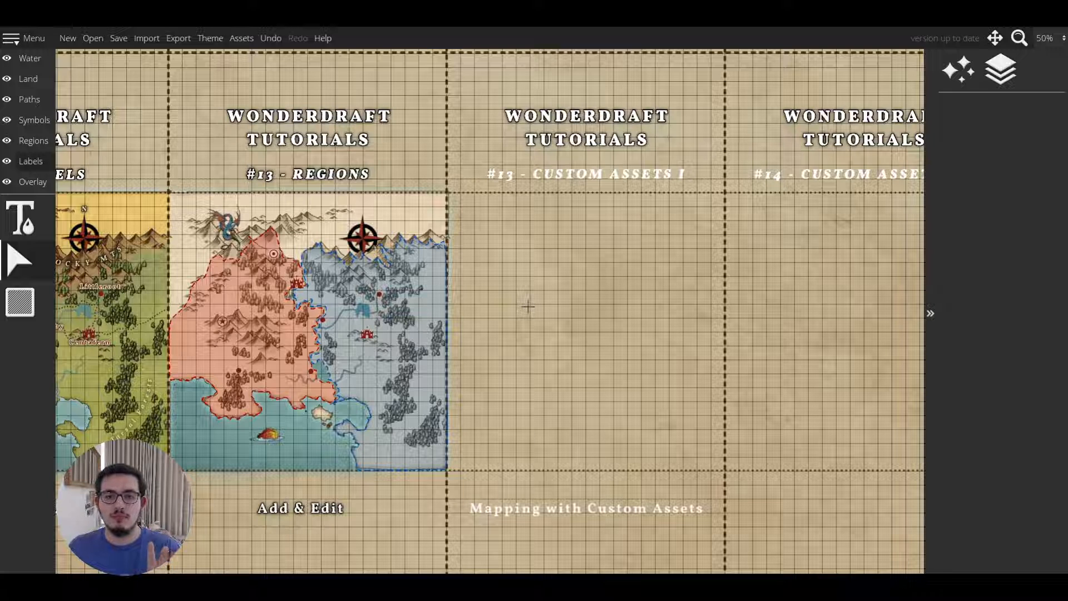
left_click(35, 119)
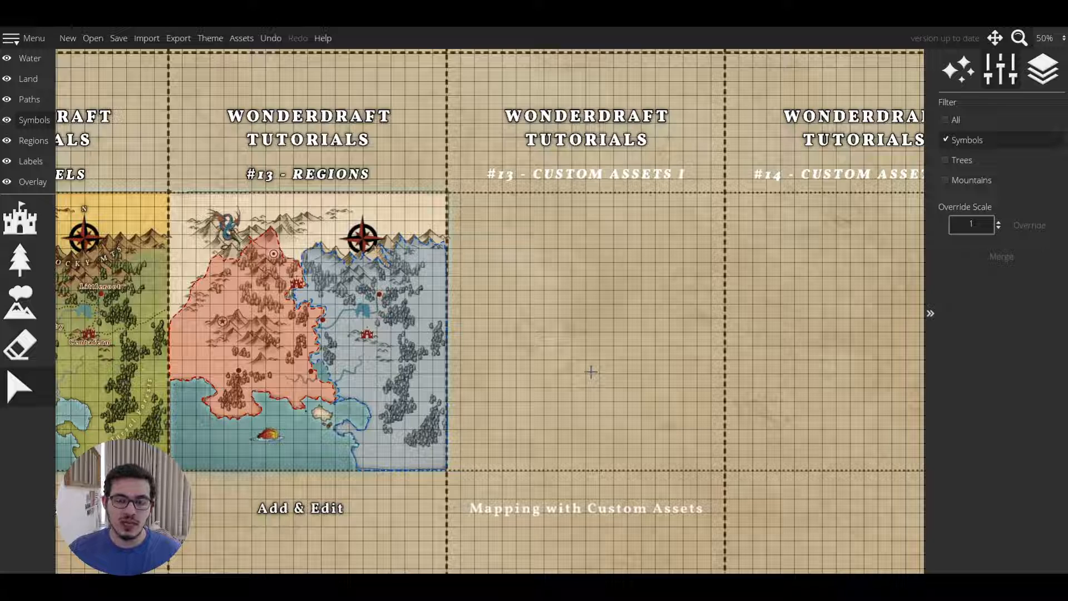